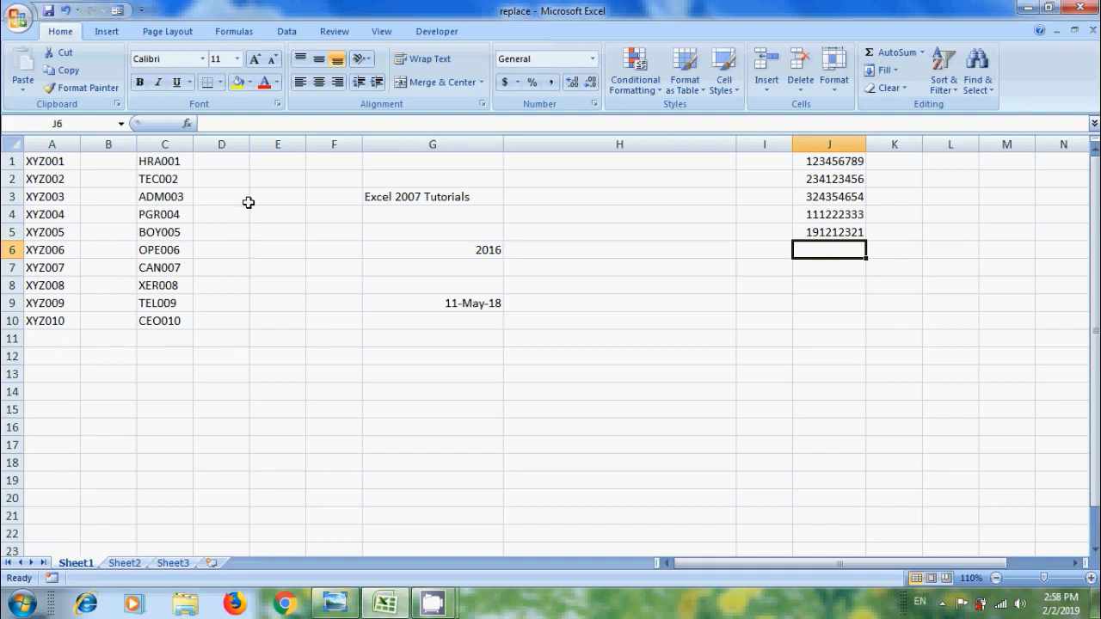
Step: Replace the first three characters of C1 with ABC by entering =REPLACE(C1,1,3,"ABC") in D1, and fill the formula down to D10
left_click(229, 165)
type("=")
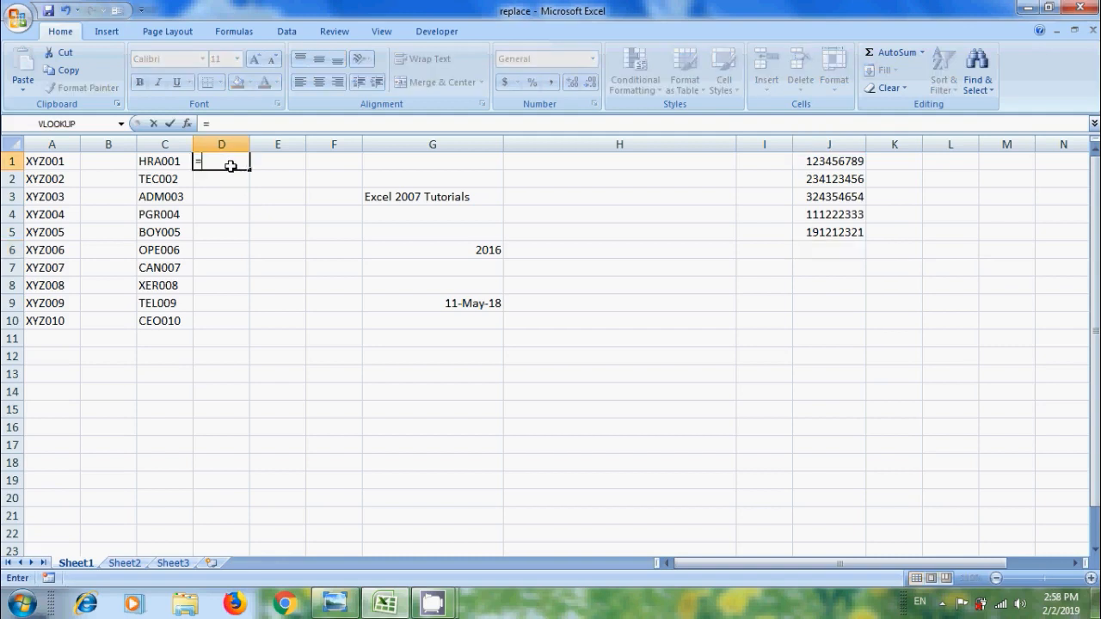
type("replac")
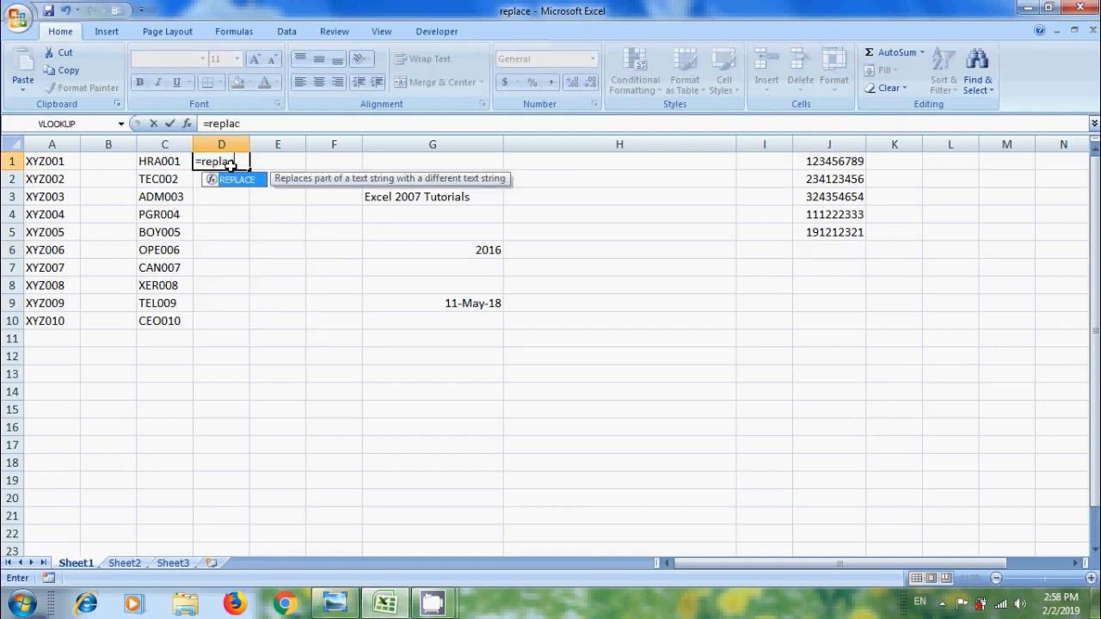
key("Tab")
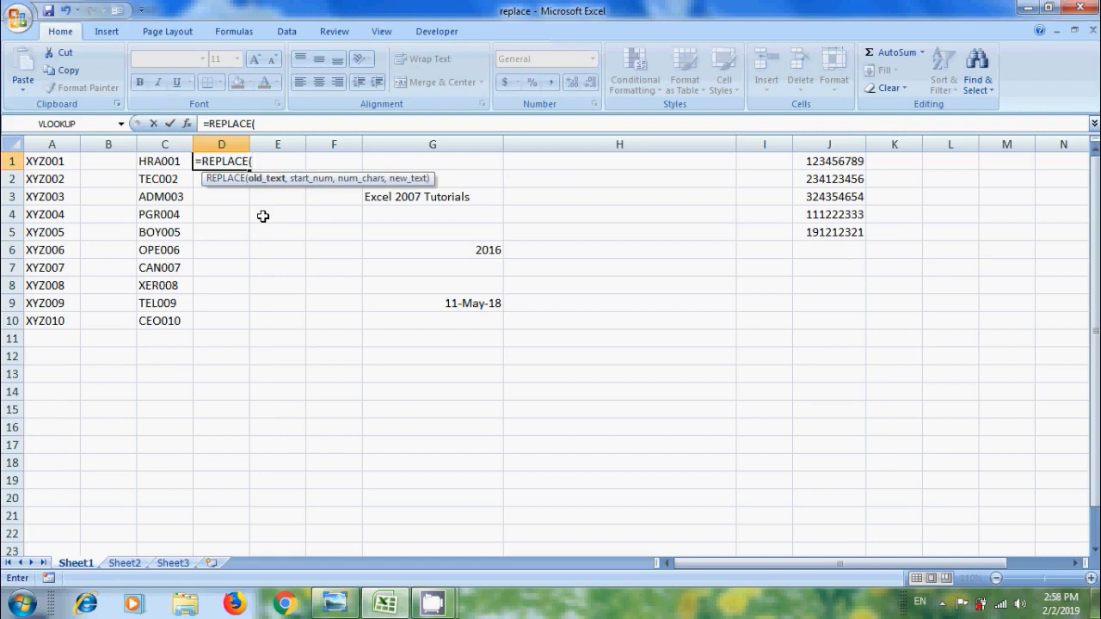
left_click(158, 164)
type(",")
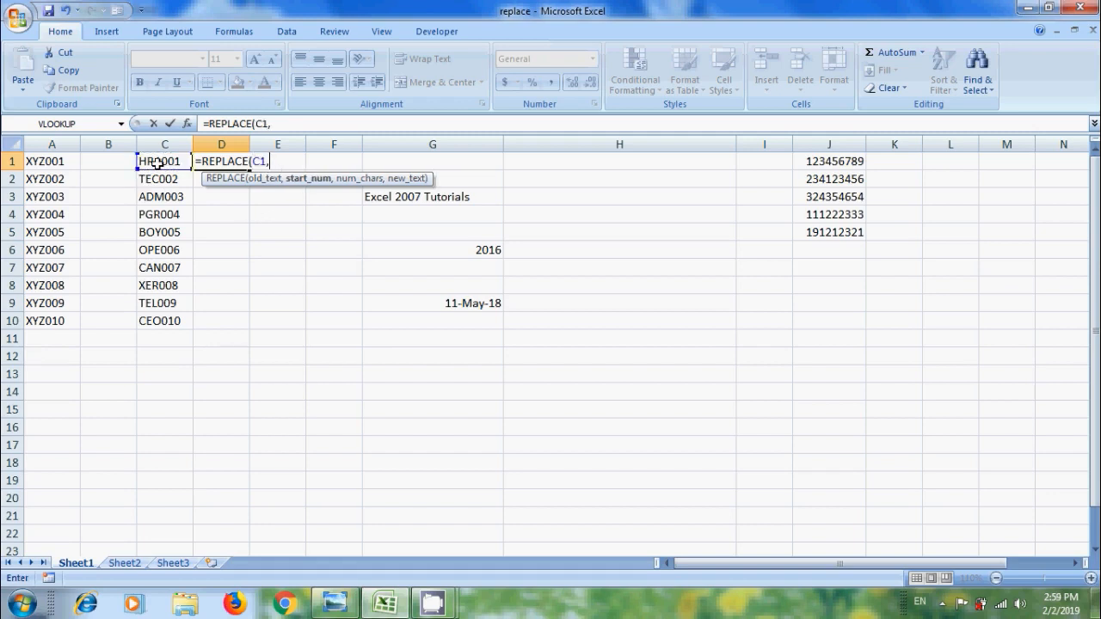
type("1,")
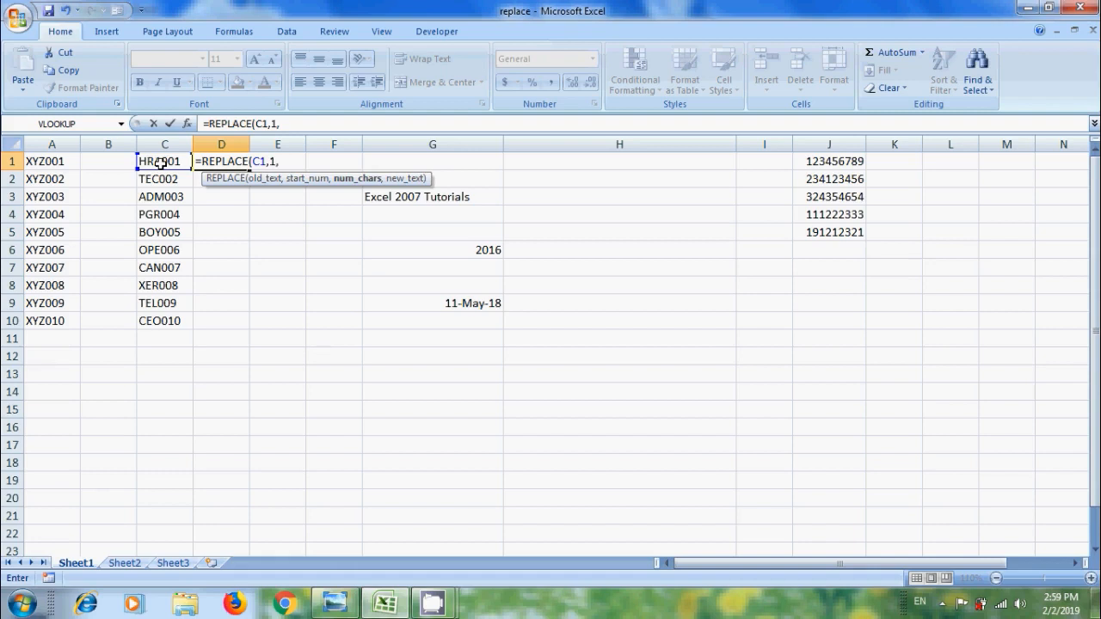
type("3,")
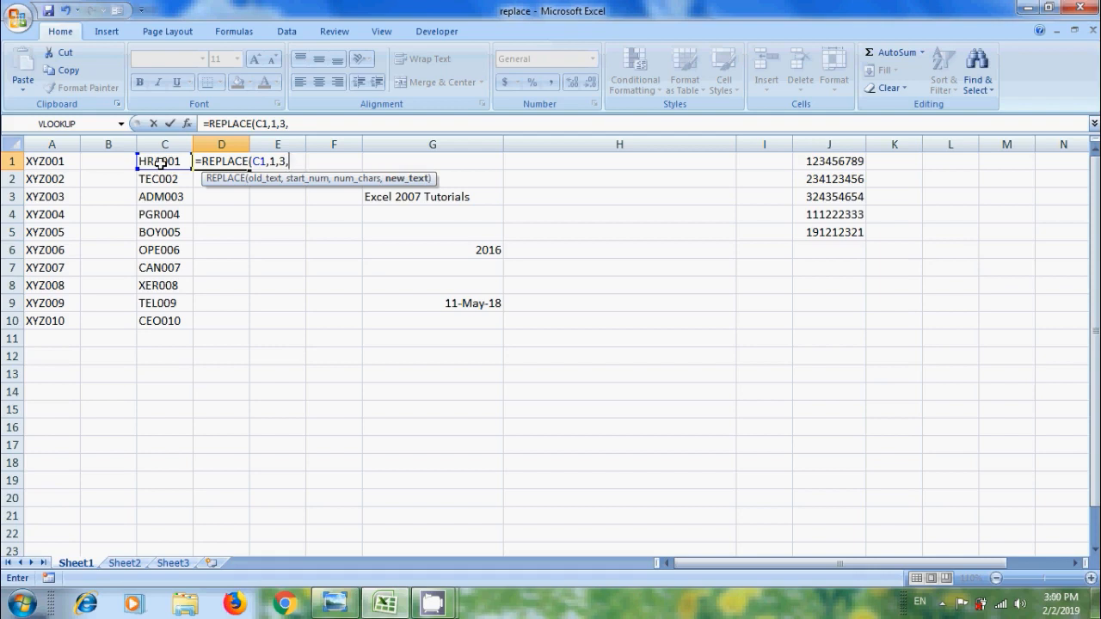
type("\"ABC\")")
key("Return")
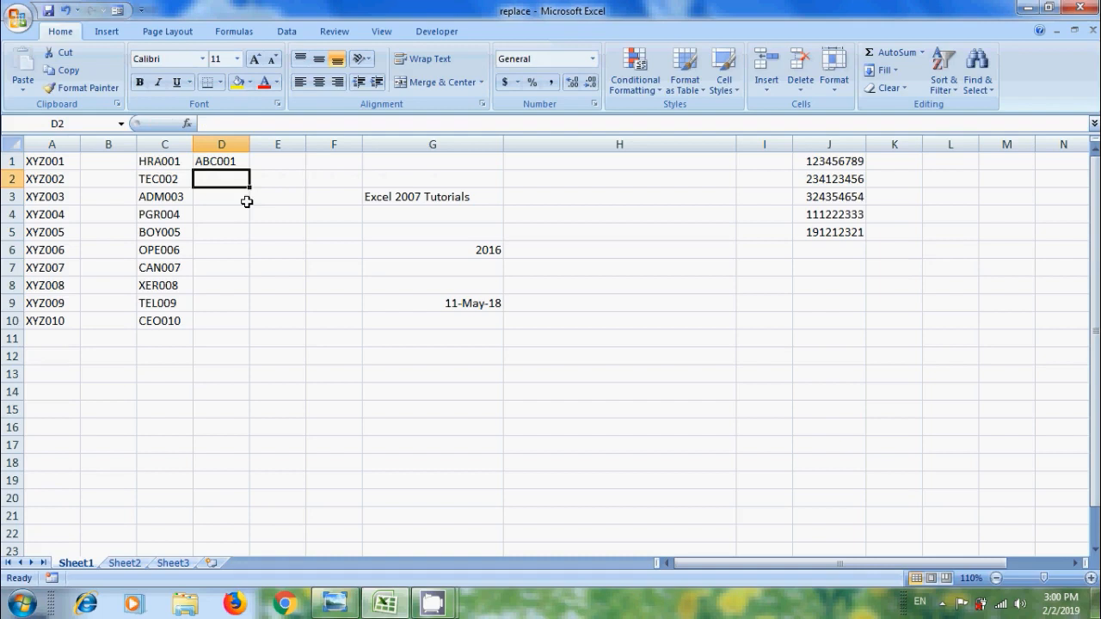
left_click(232, 162)
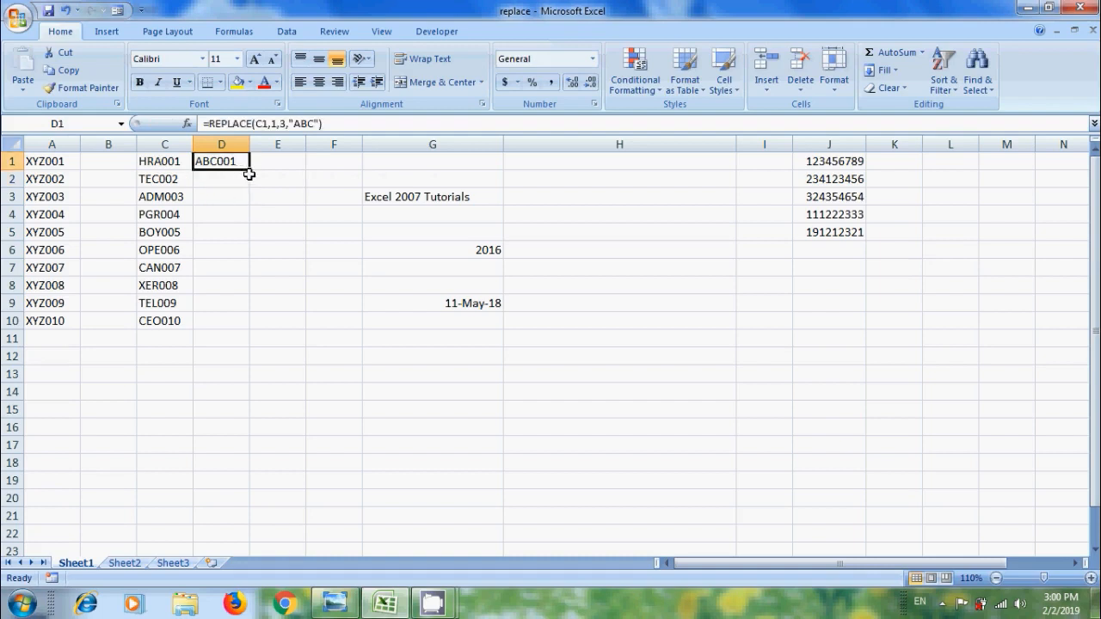
left_click_drag(250, 170, 247, 323)
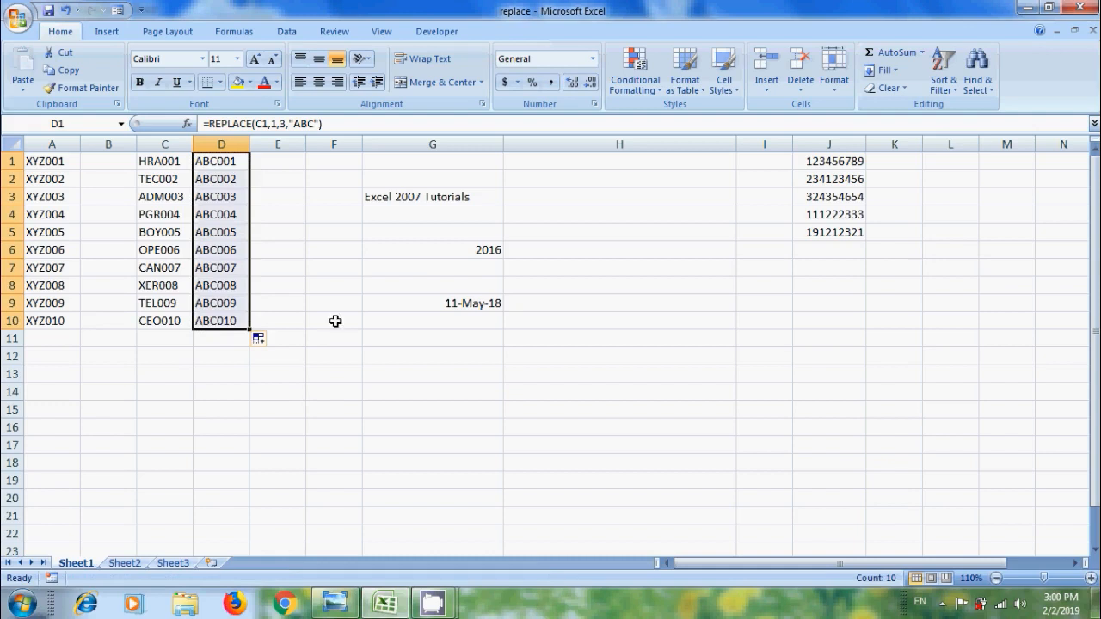
Step: Replace the third character of C1 with A by entering =REPLACE(C1,3,1,"A") in E1, and fill the formula down to E10
left_click(288, 163)
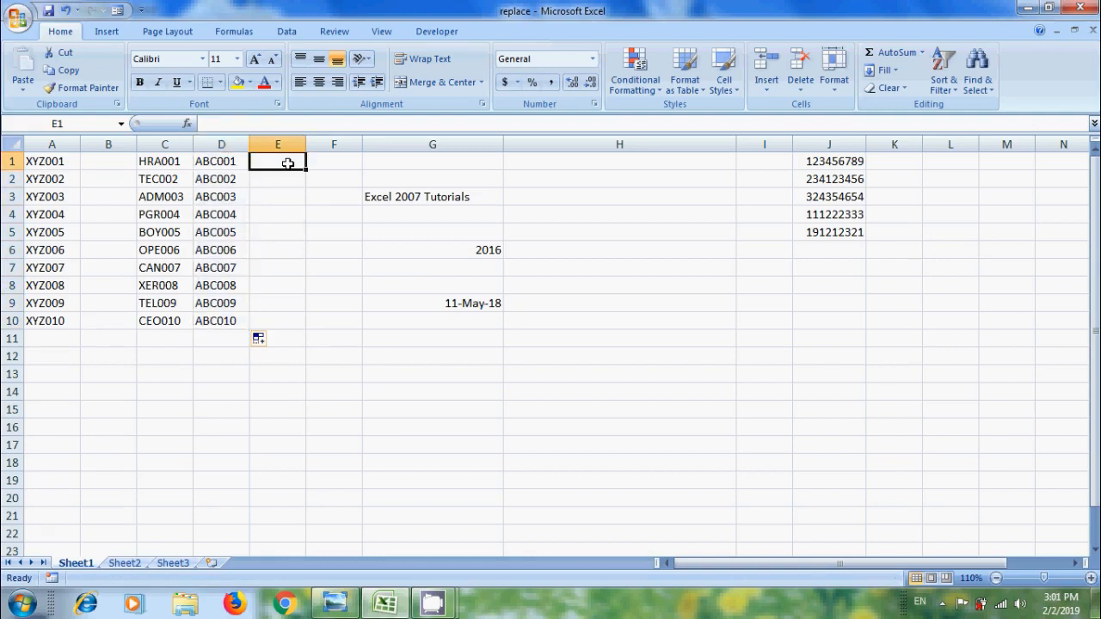
type("=replace")
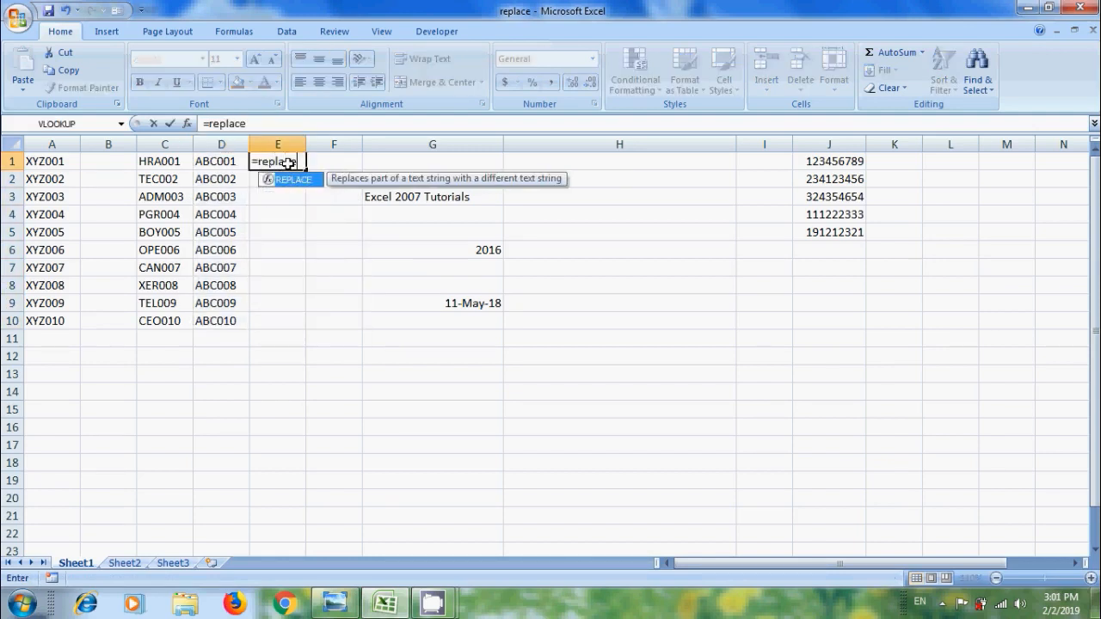
key("Tab")
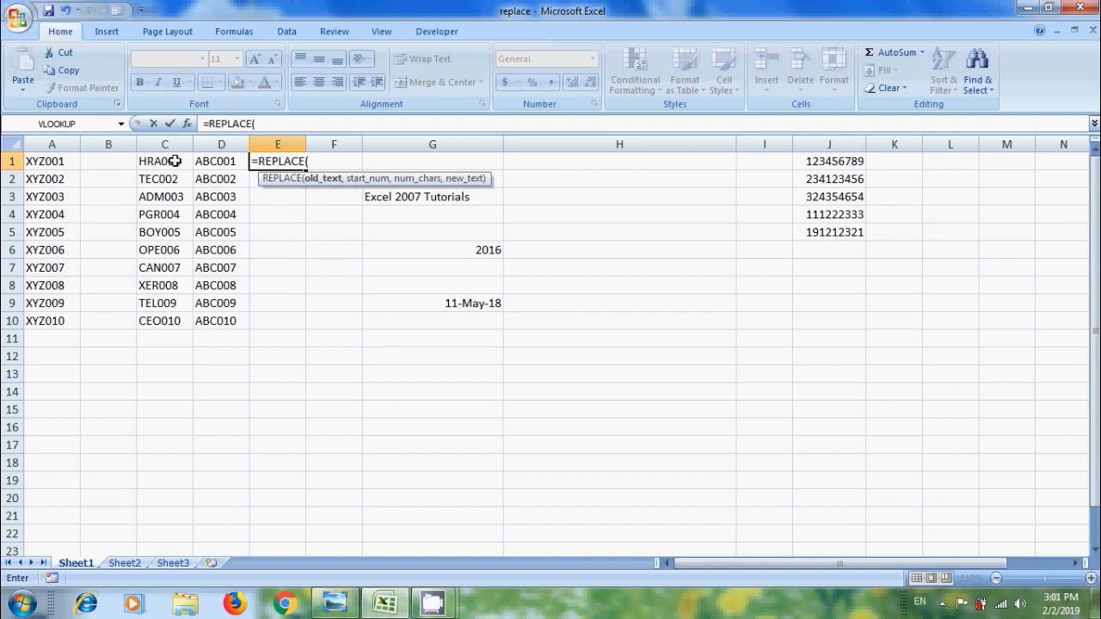
left_click(174, 161)
type(",")
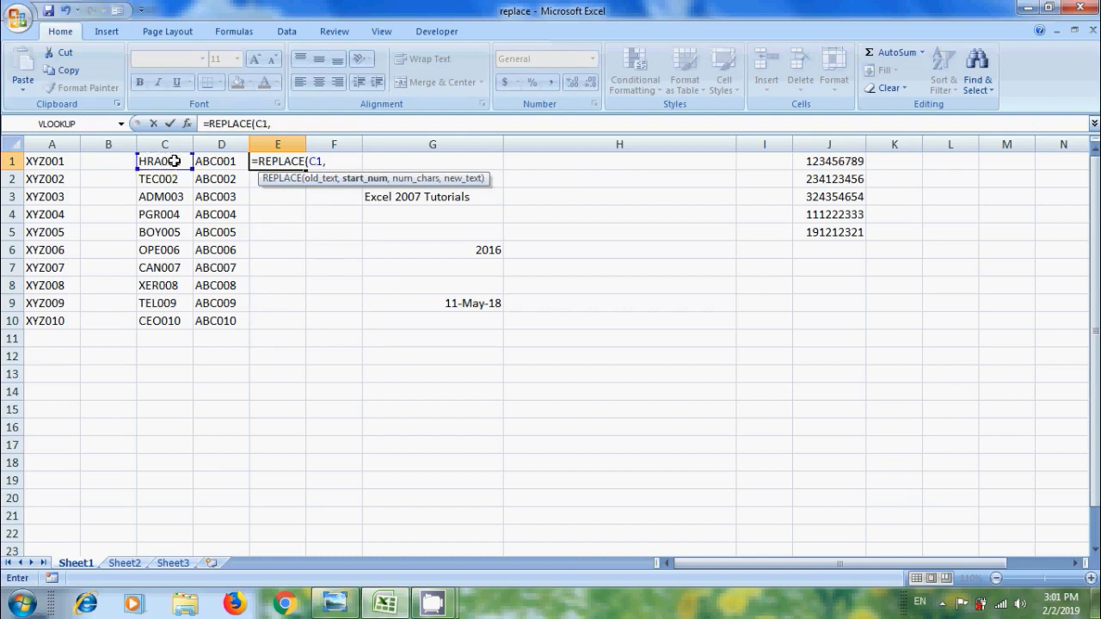
type("3,")
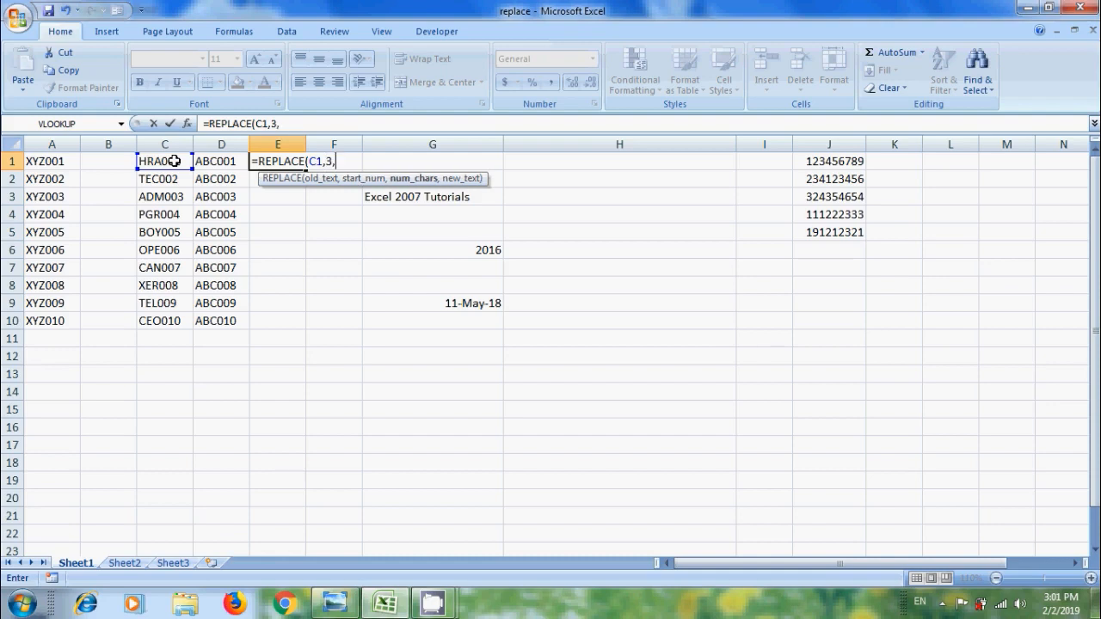
type("1,")
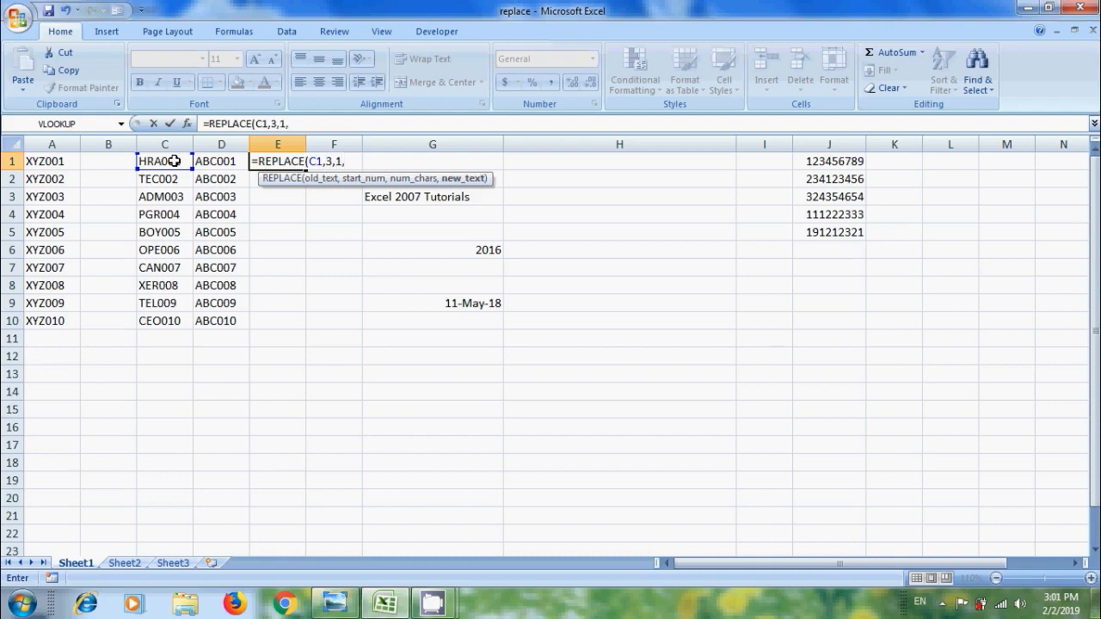
type("\"A\")")
key("Return")
key("Up")
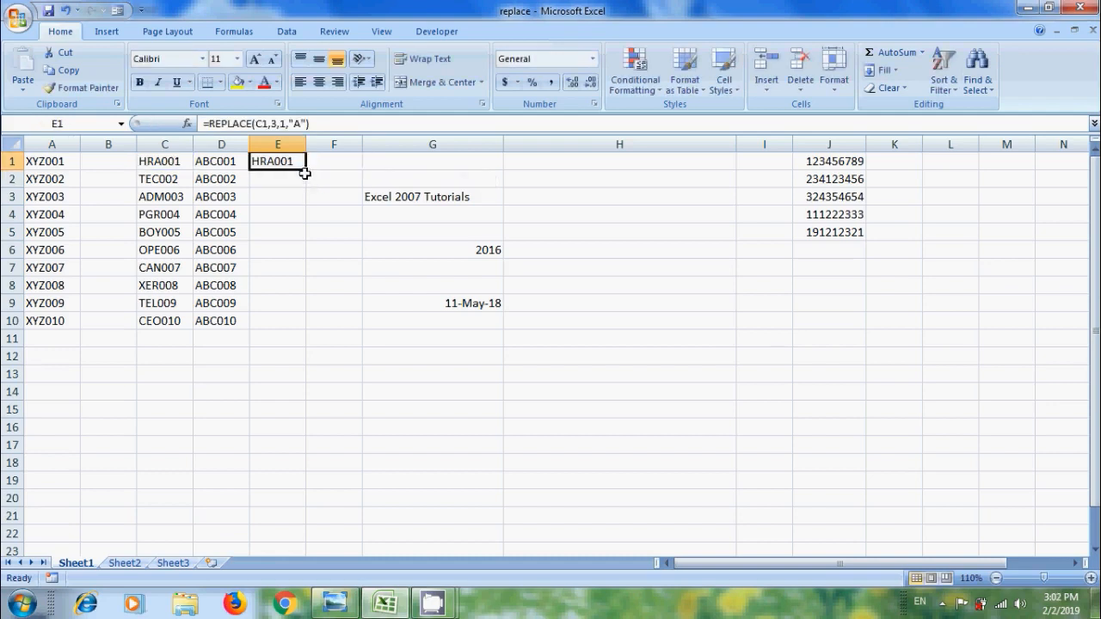
left_click_drag(304, 173, 307, 323)
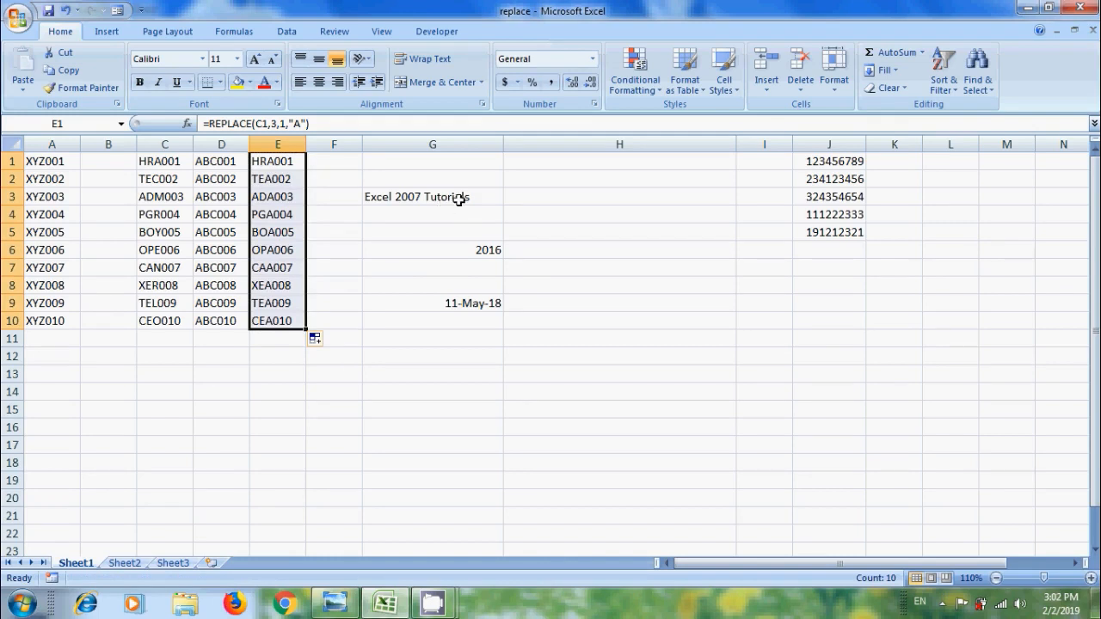
Step: Enter =REPLACE(G3,7,4,"2016") in H3 to swap the year in the G3 title for 2016
left_click(548, 194)
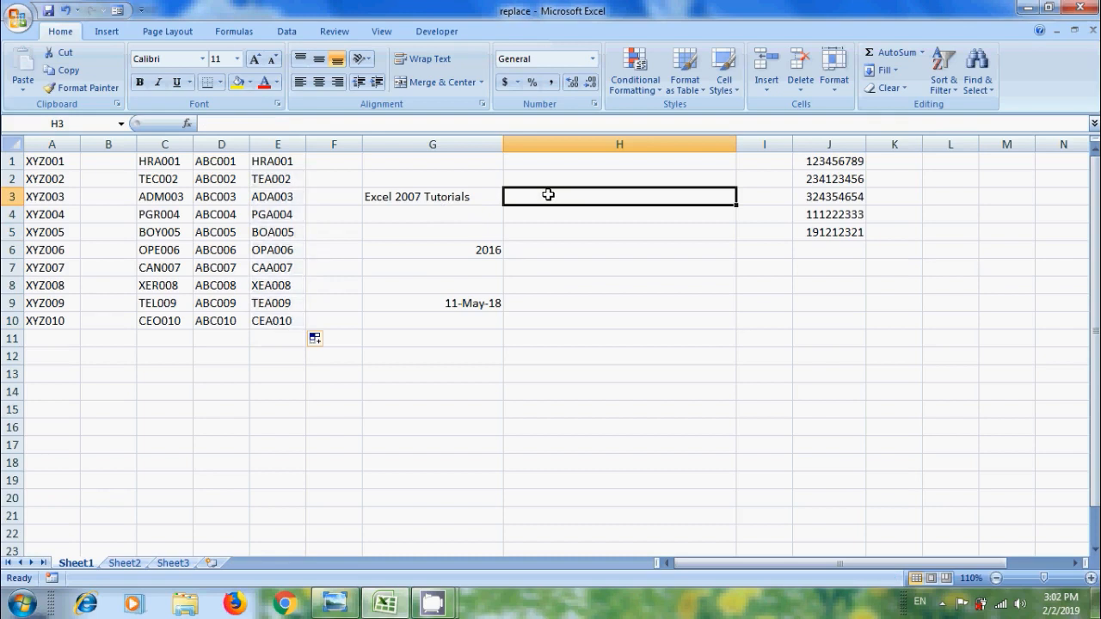
type("=r")
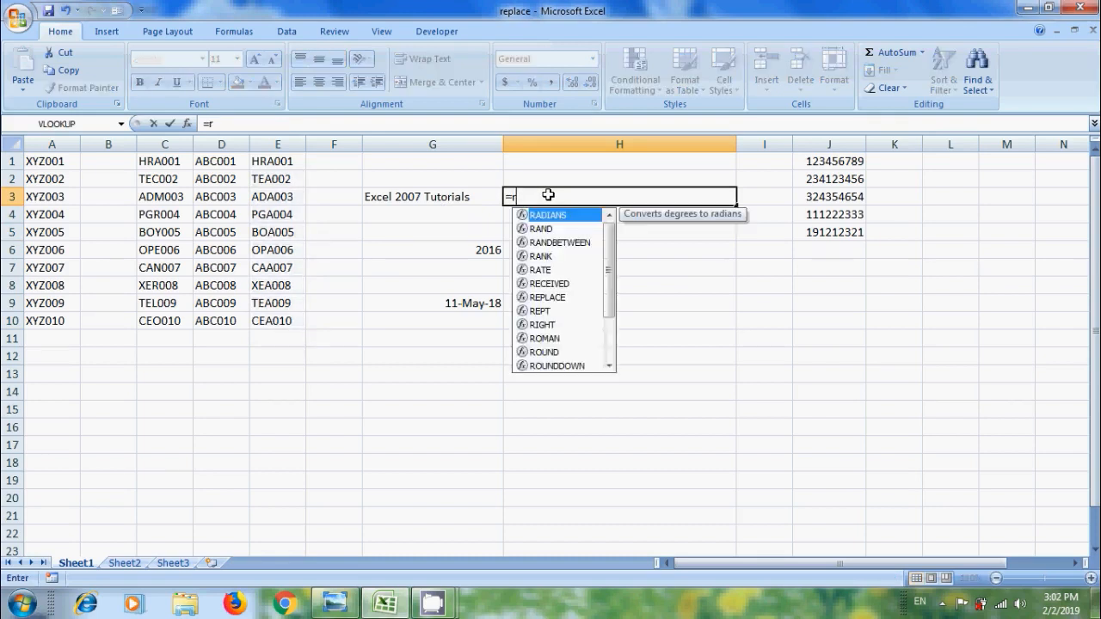
type("eplace")
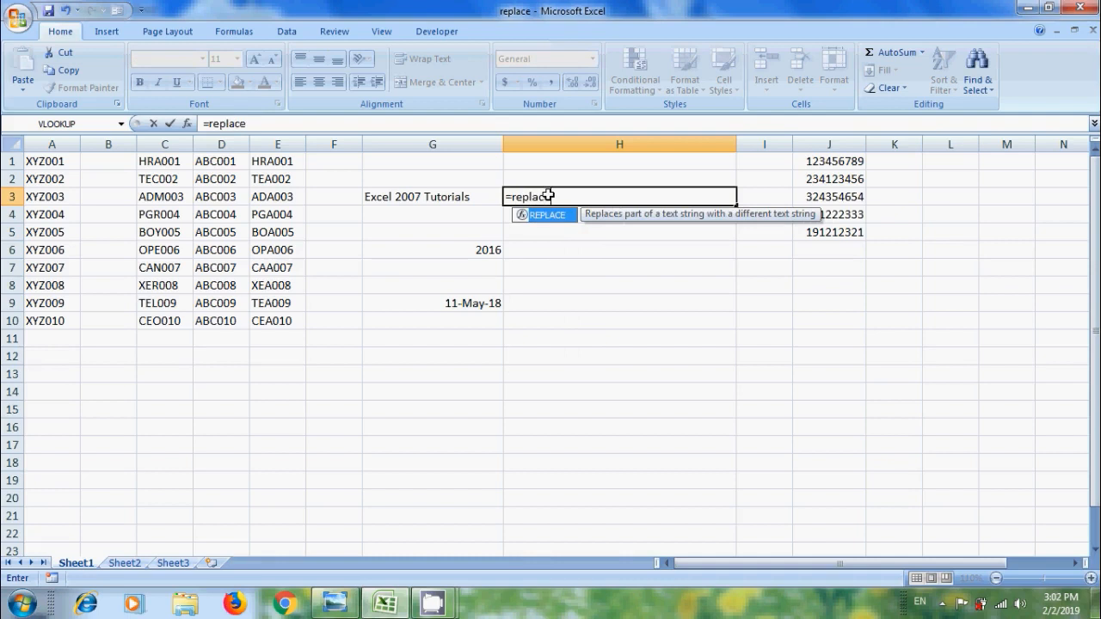
key("Tab")
left_click(451, 197)
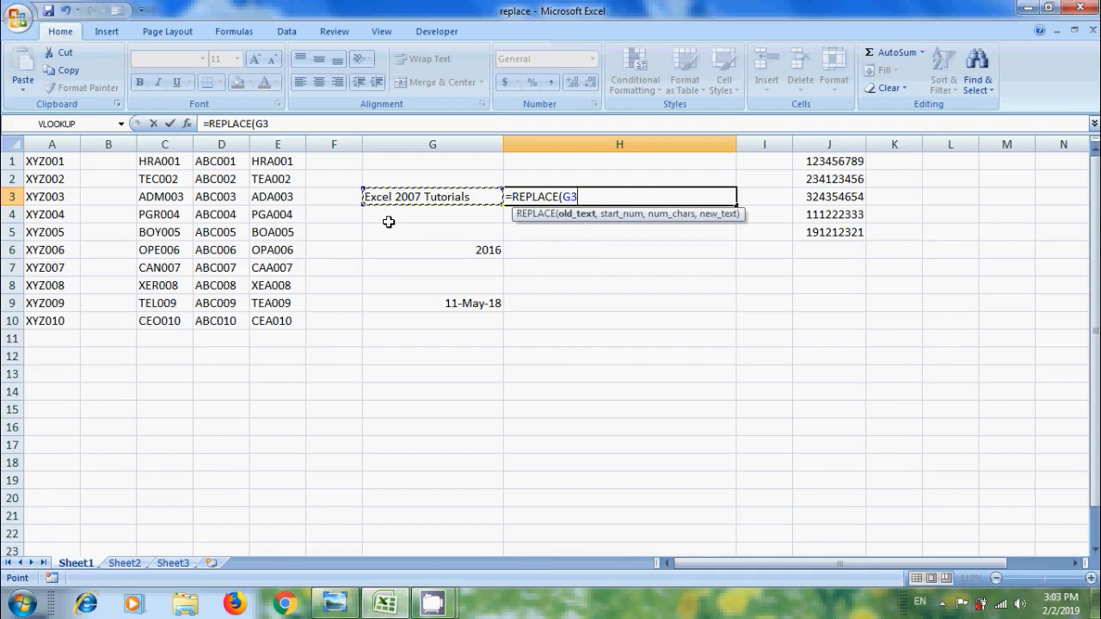
type(",7")
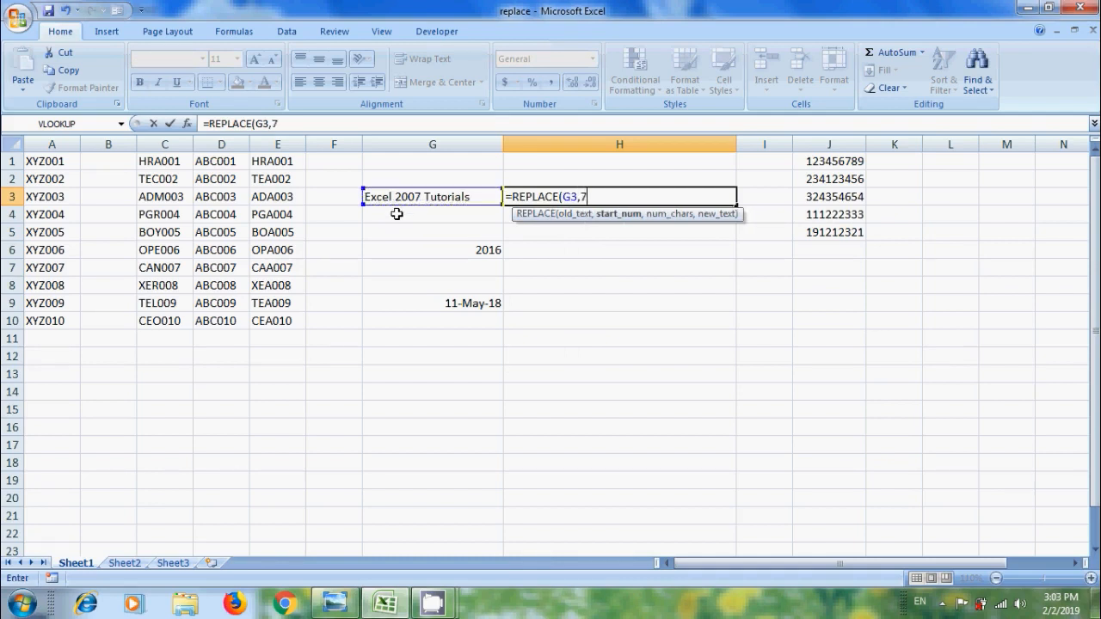
type(",4")
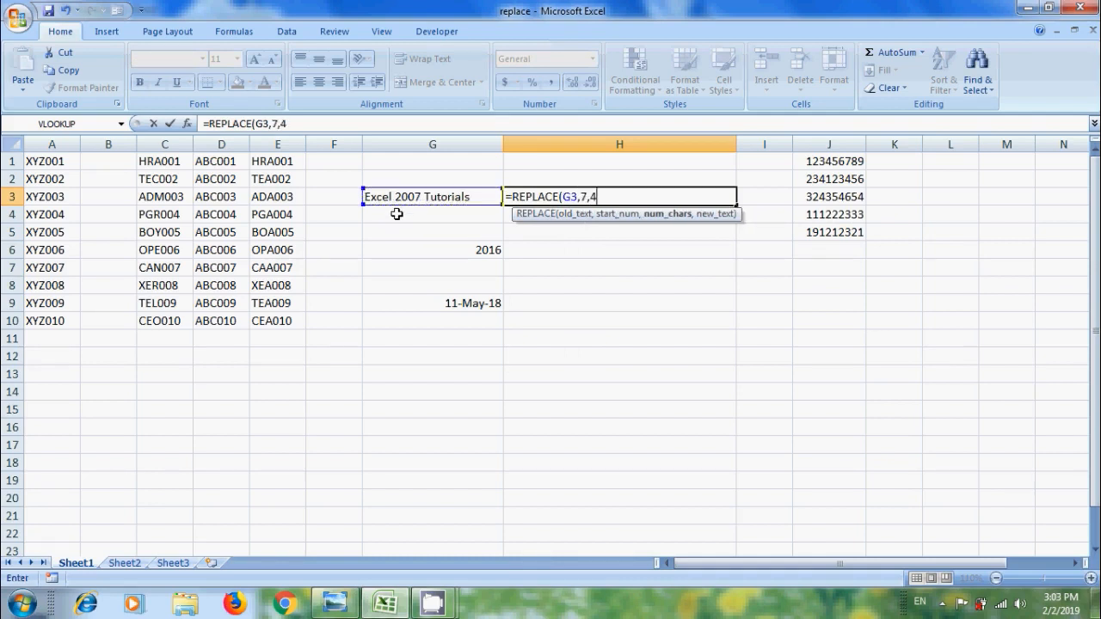
type(",\"2016\")")
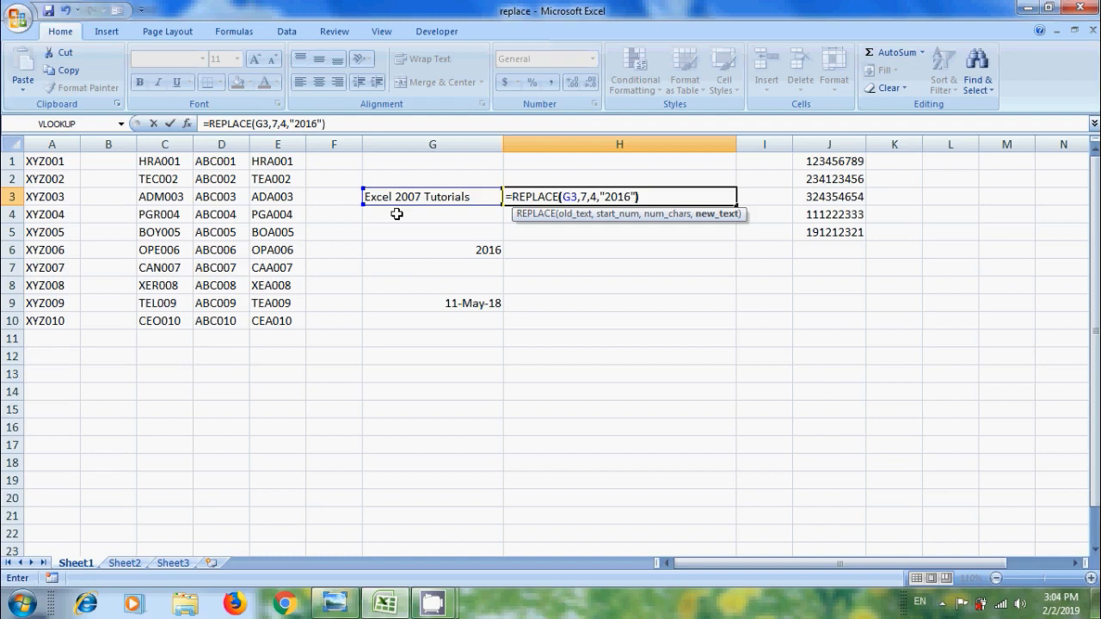
key("Return")
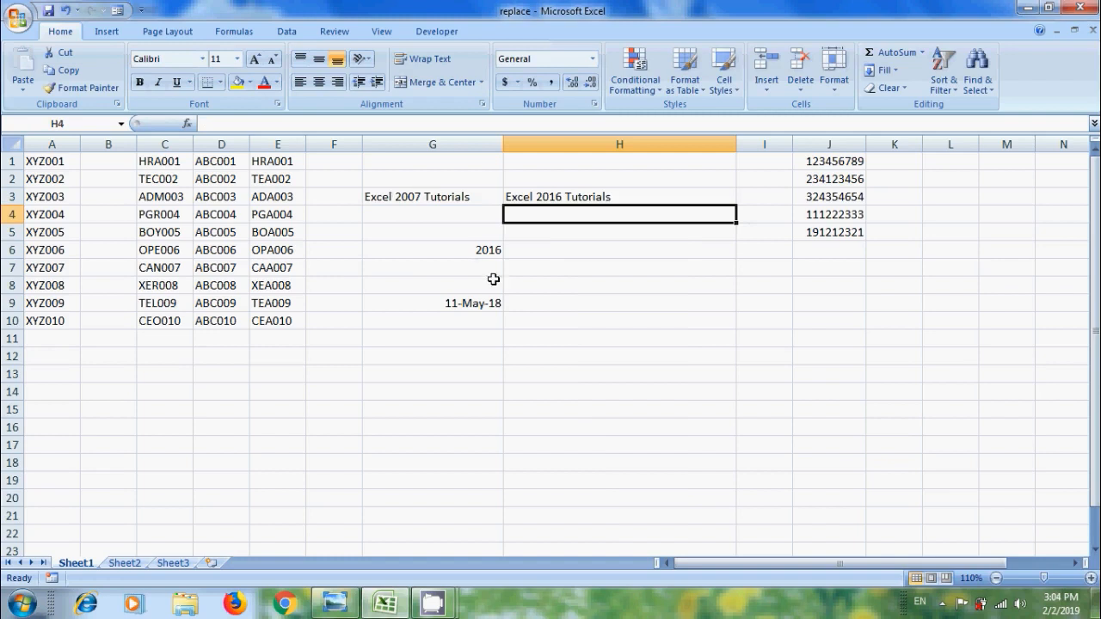
Step: Enter =REPLACE(G6,1,4,"2018") in H6 to replace the whole year in G6 with 2018
left_click(548, 252)
type("=")
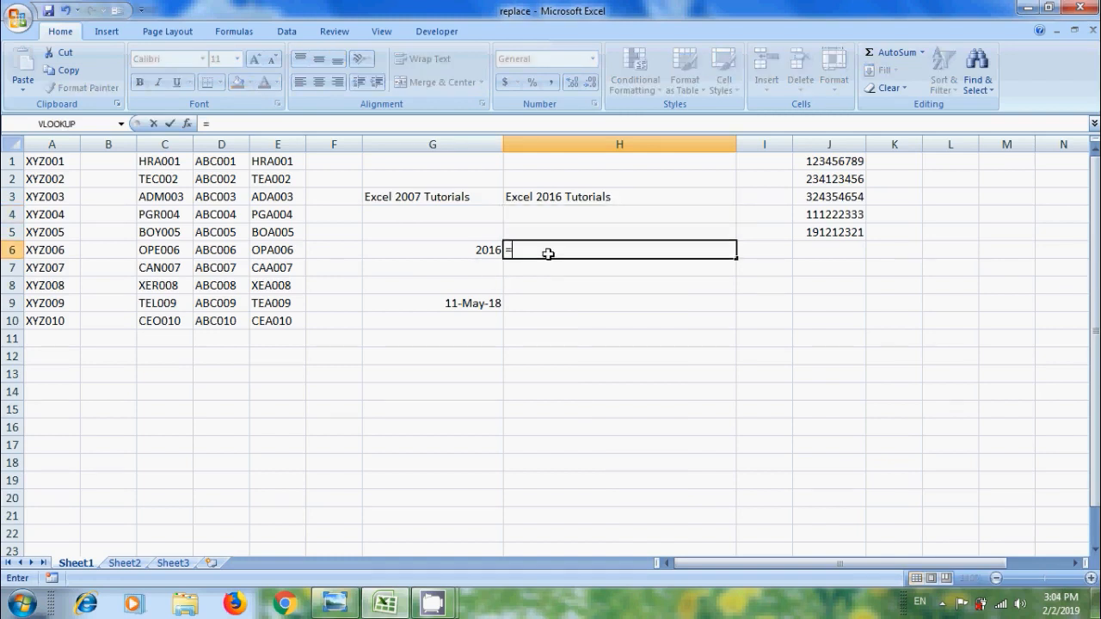
type("replace")
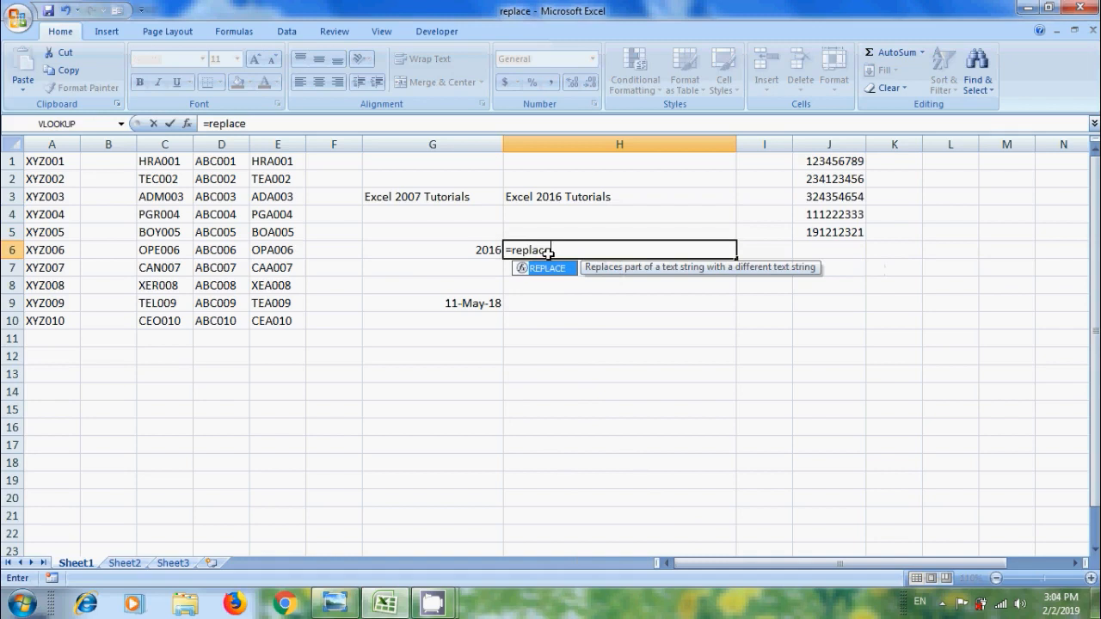
key("Tab")
left_click(479, 250)
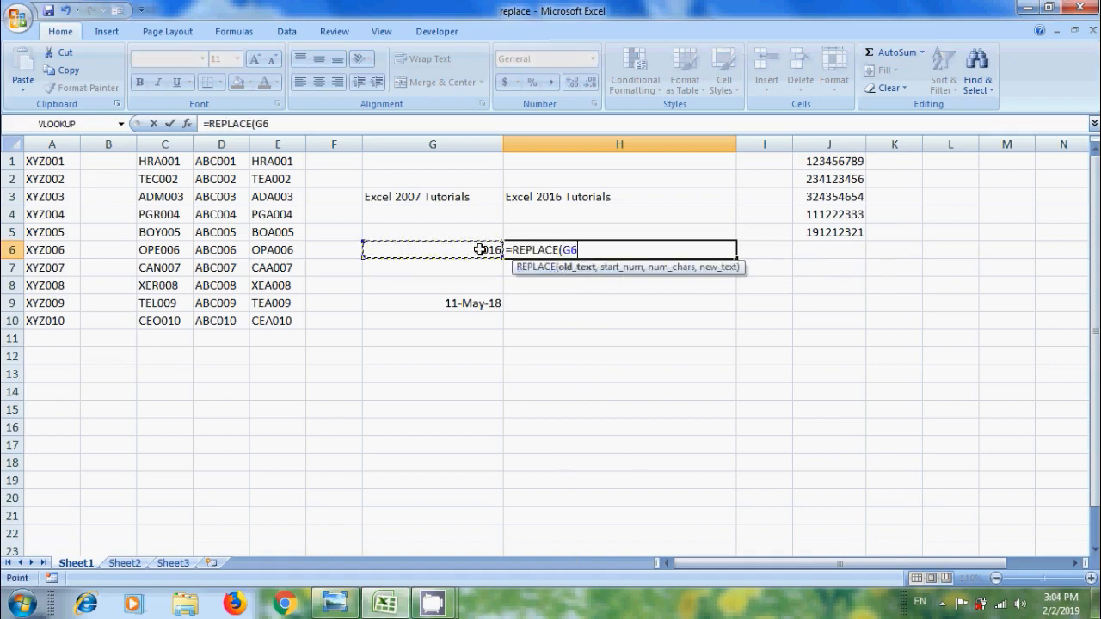
type(",")
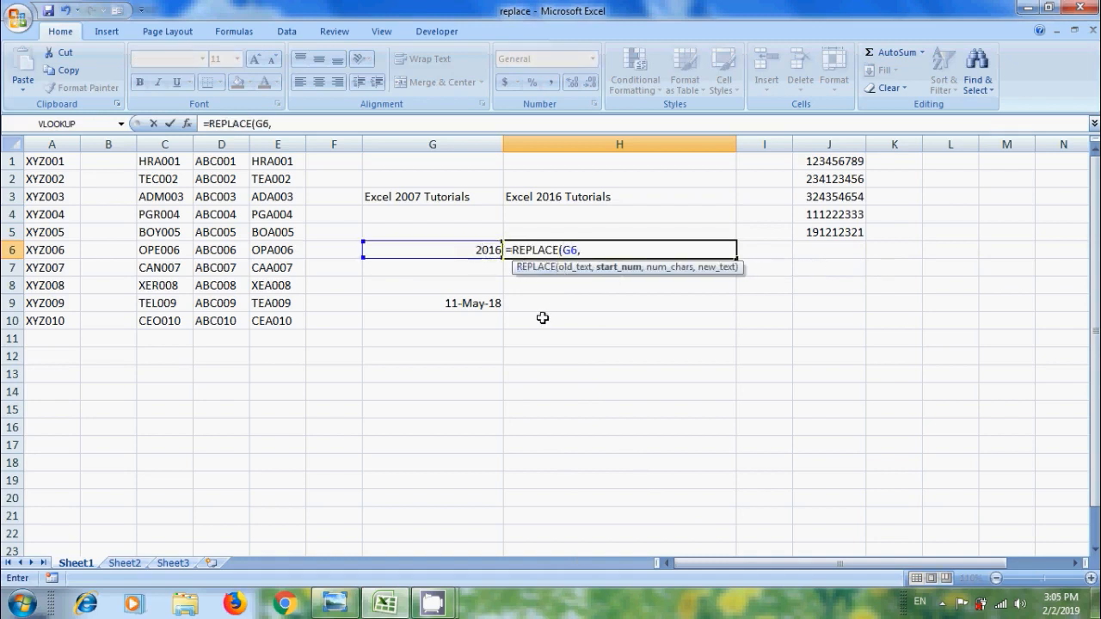
type("1,")
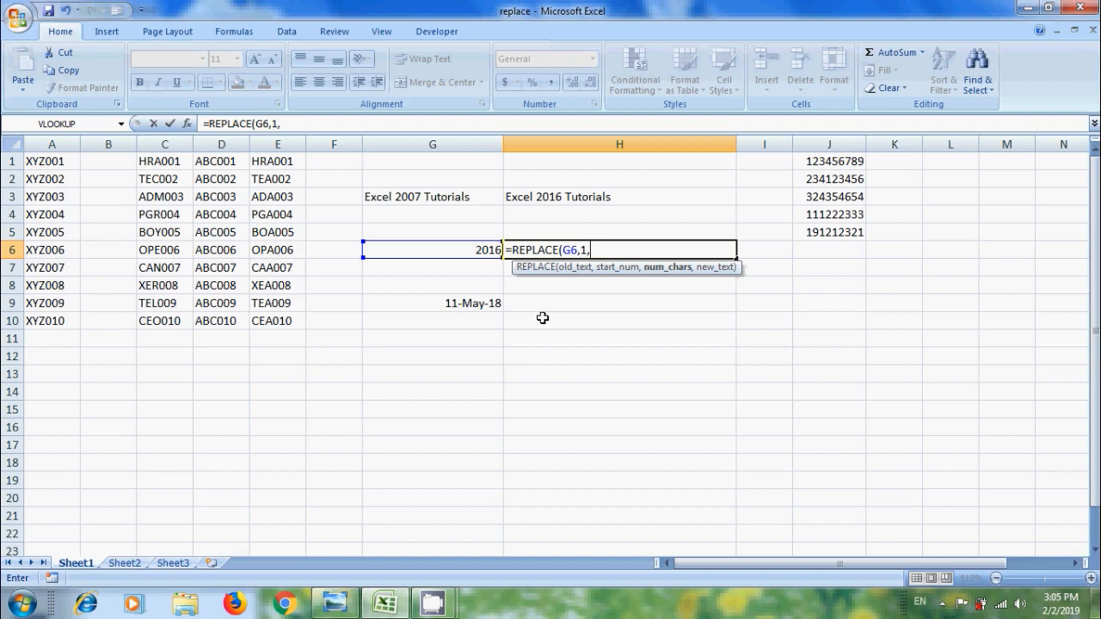
type("4,\"2")
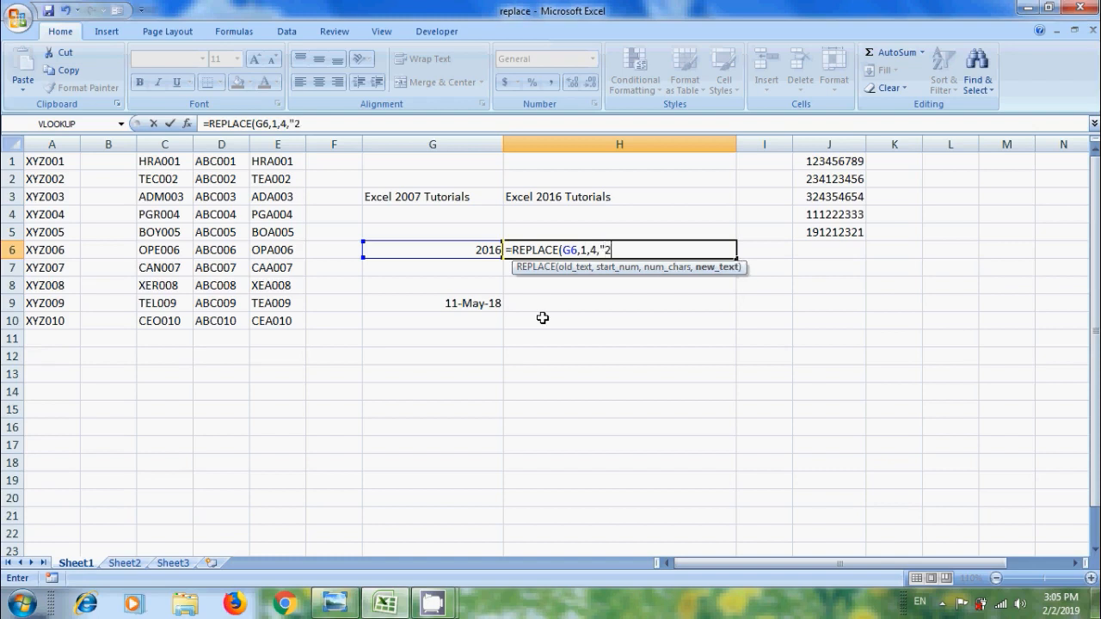
type("018\")")
key("Return")
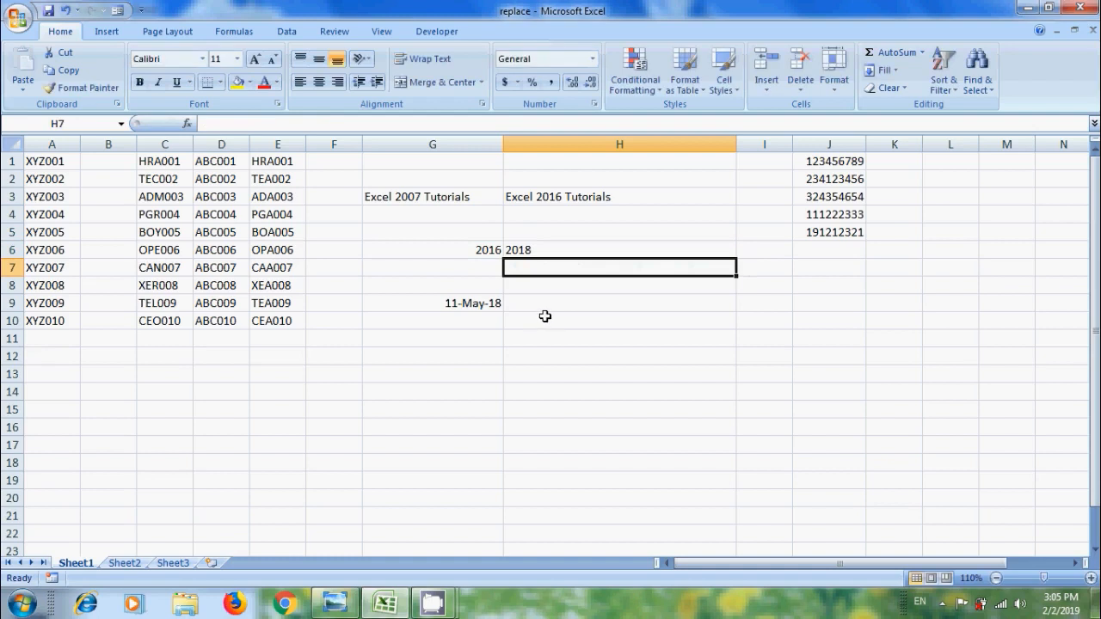
left_click(583, 253)
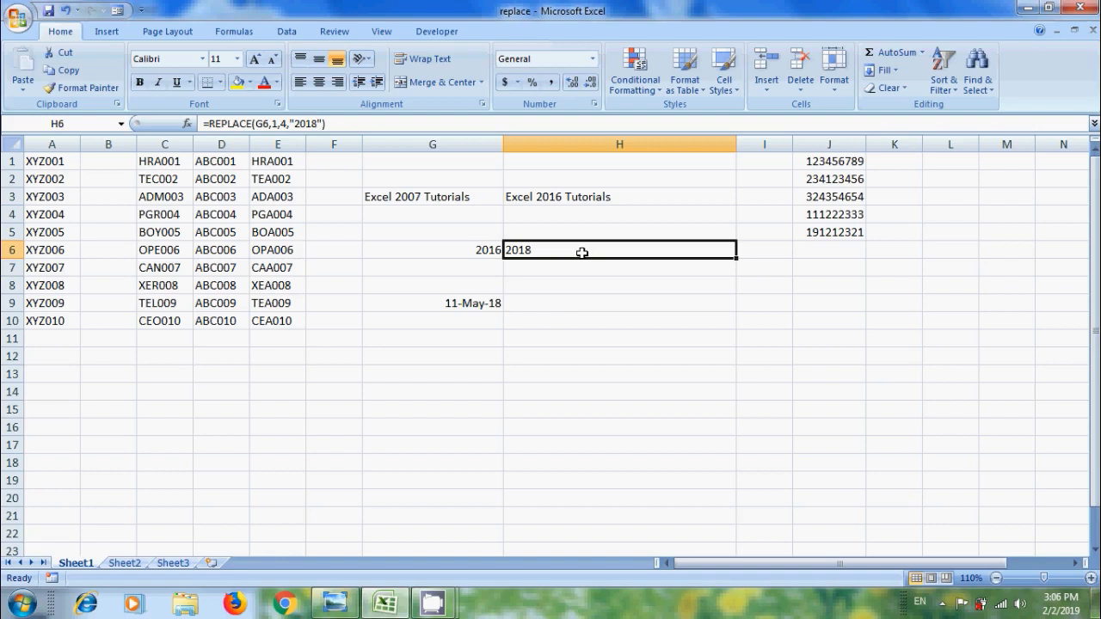
left_click(465, 250)
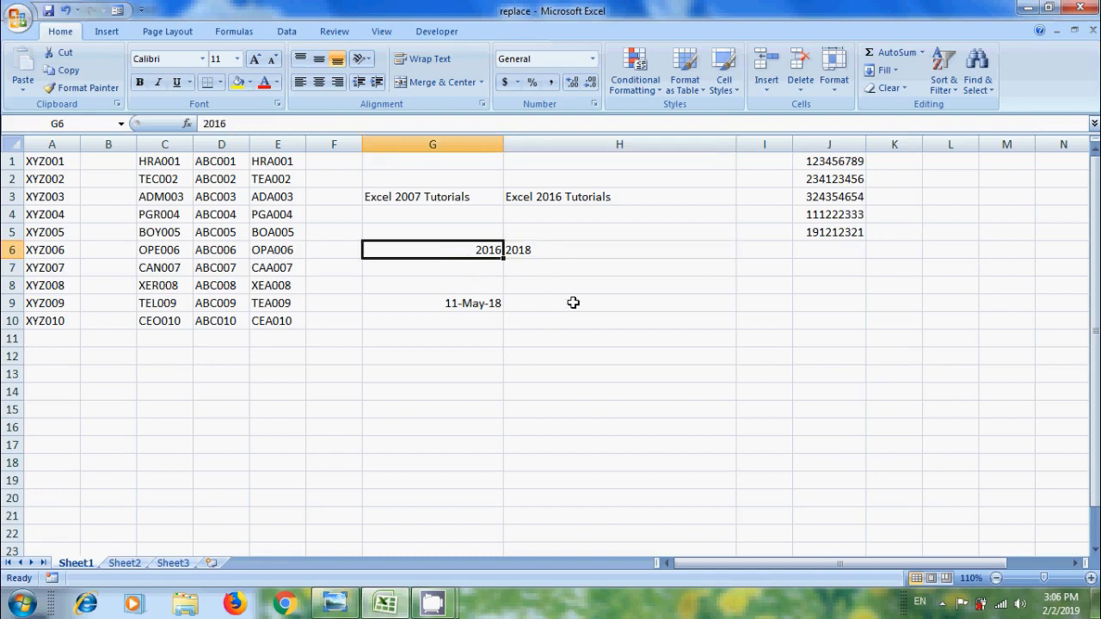
left_click(580, 253)
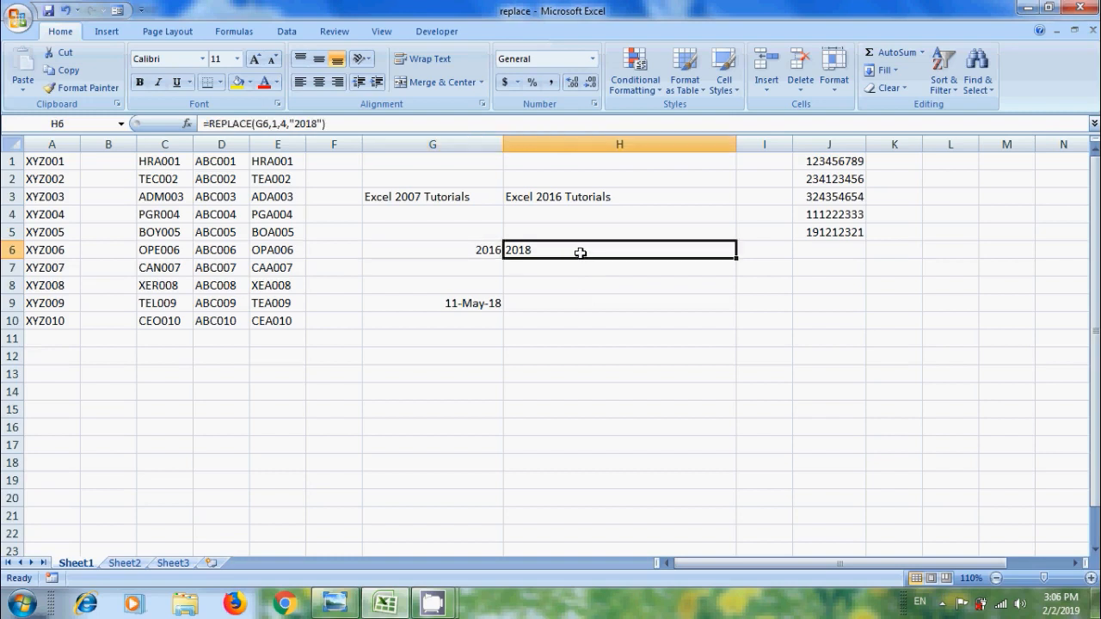
Step: Multiply the REPLACE formula in H6 by 1 so it reads =REPLACE(G6,1,4,"2018")*1
left_click(337, 123)
type("*1")
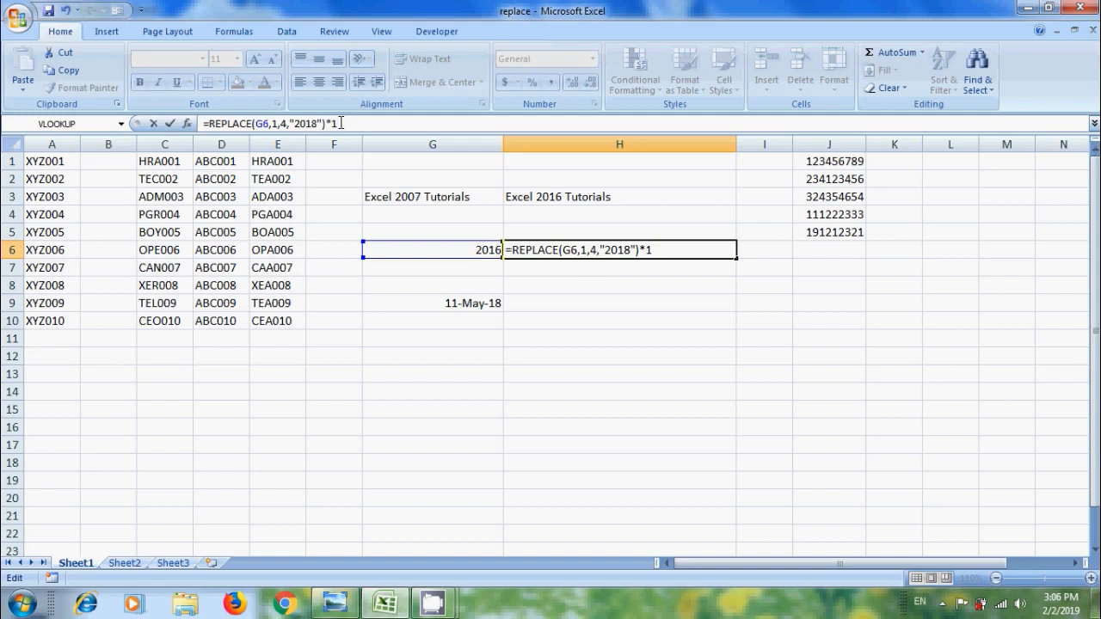
key("Return")
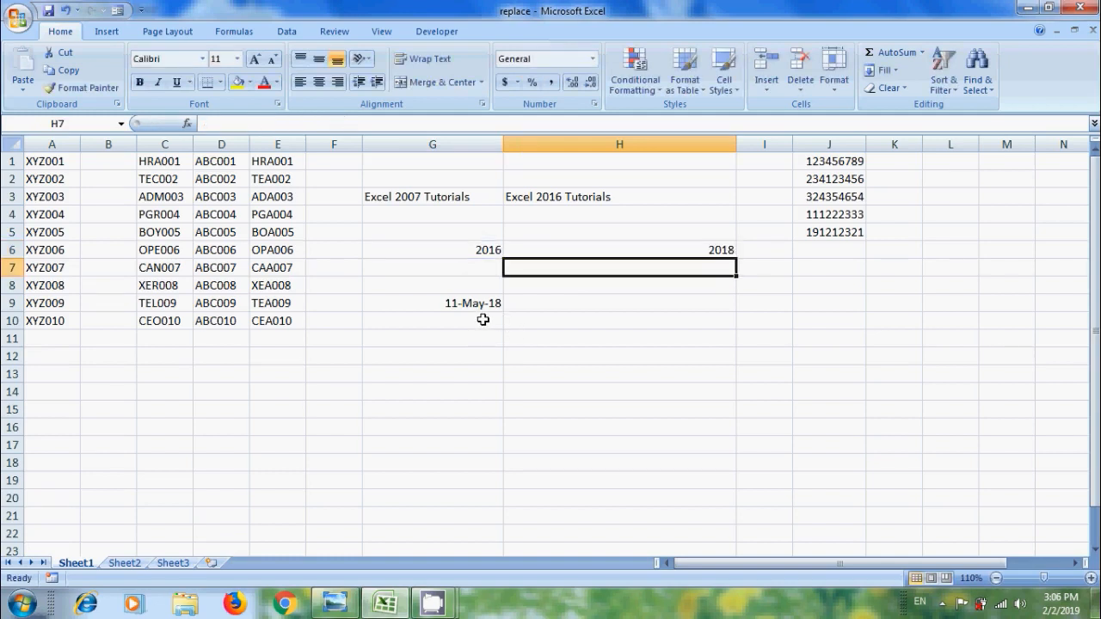
Step: Enter =REPLACE(G9,4,3,"Nov") in H9 to try swapping the month of the date in G9 directly
left_click(552, 303)
type("=r")
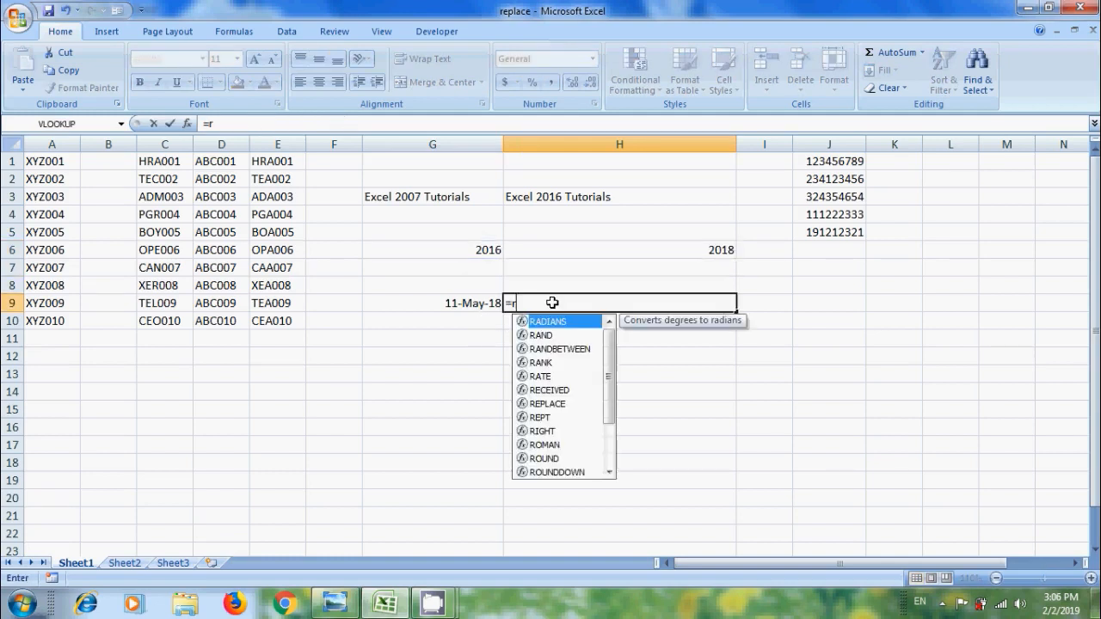
type("eplace")
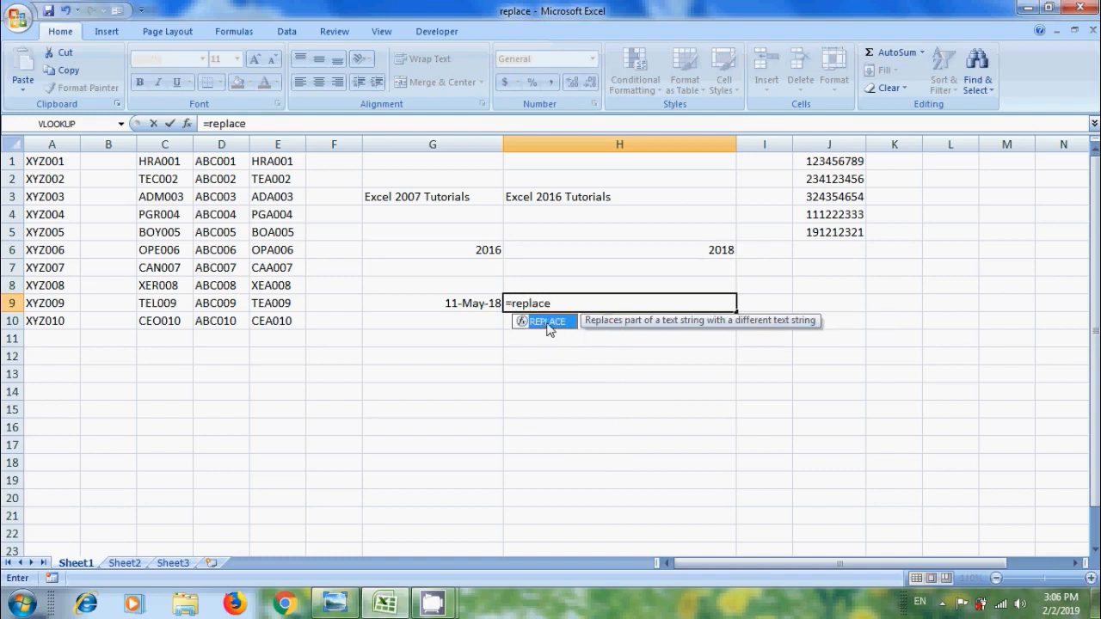
double_click(545, 322)
left_click(476, 303)
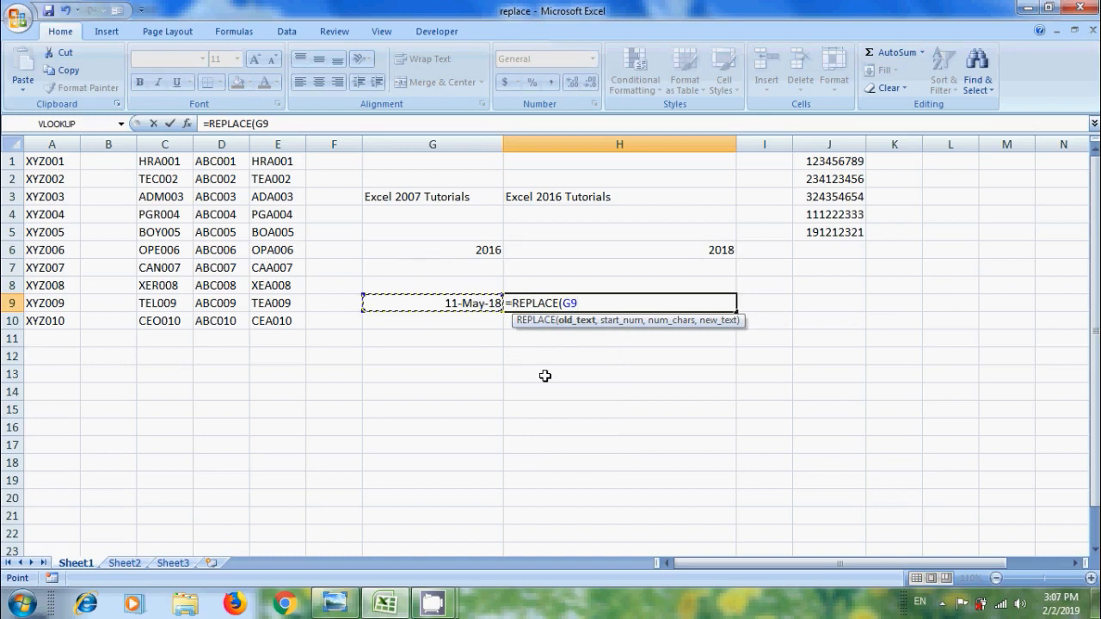
type(",")
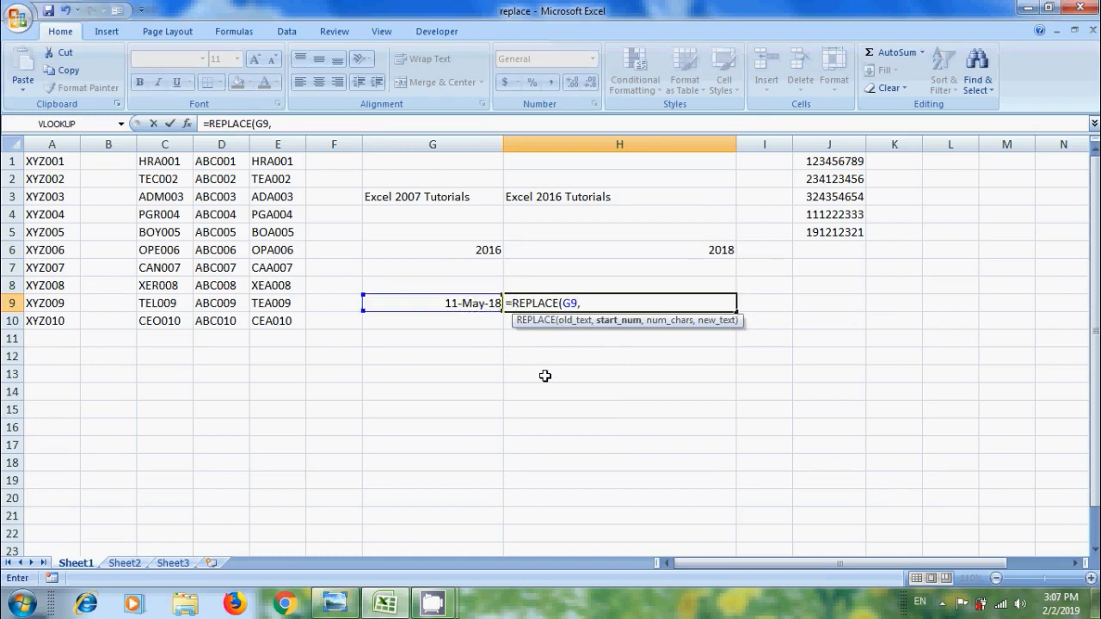
type("4,3")
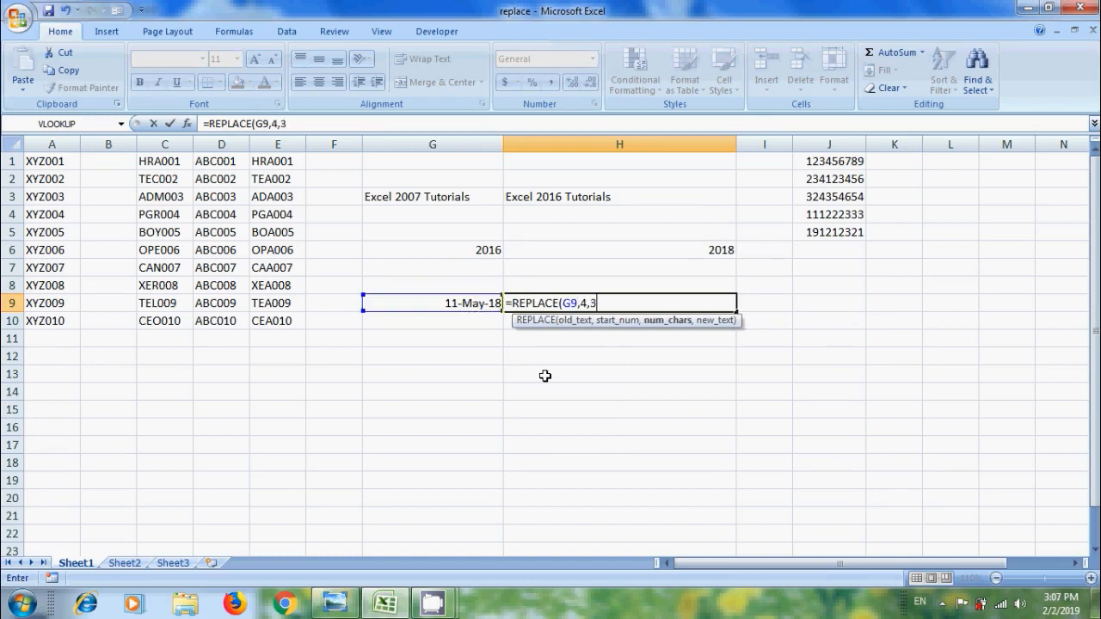
type(",\"Nov")
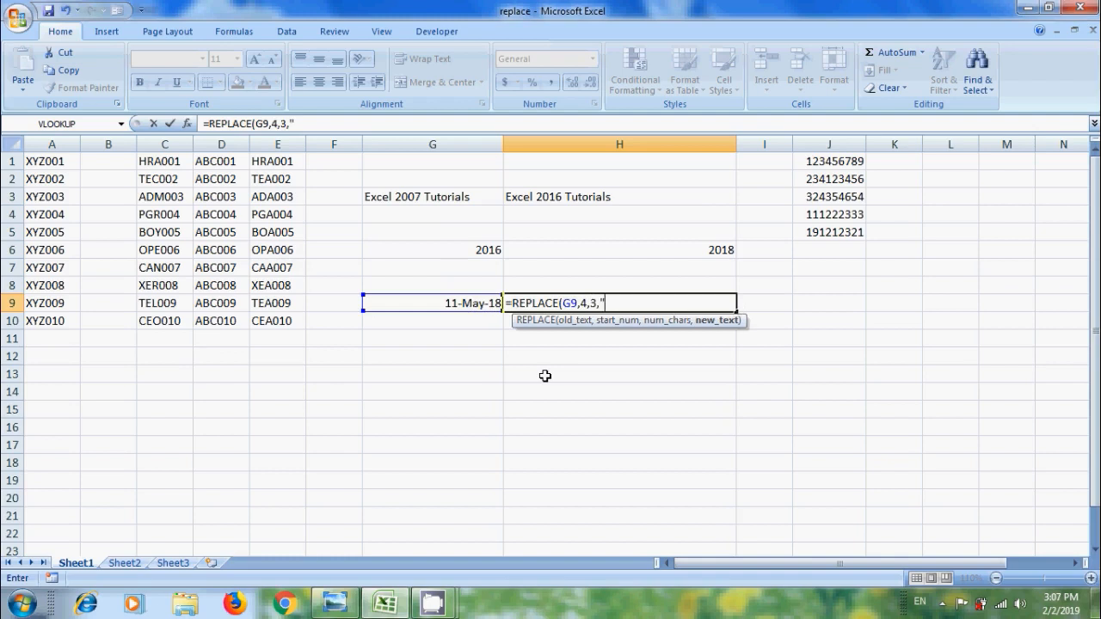
type("\")")
key("Return")
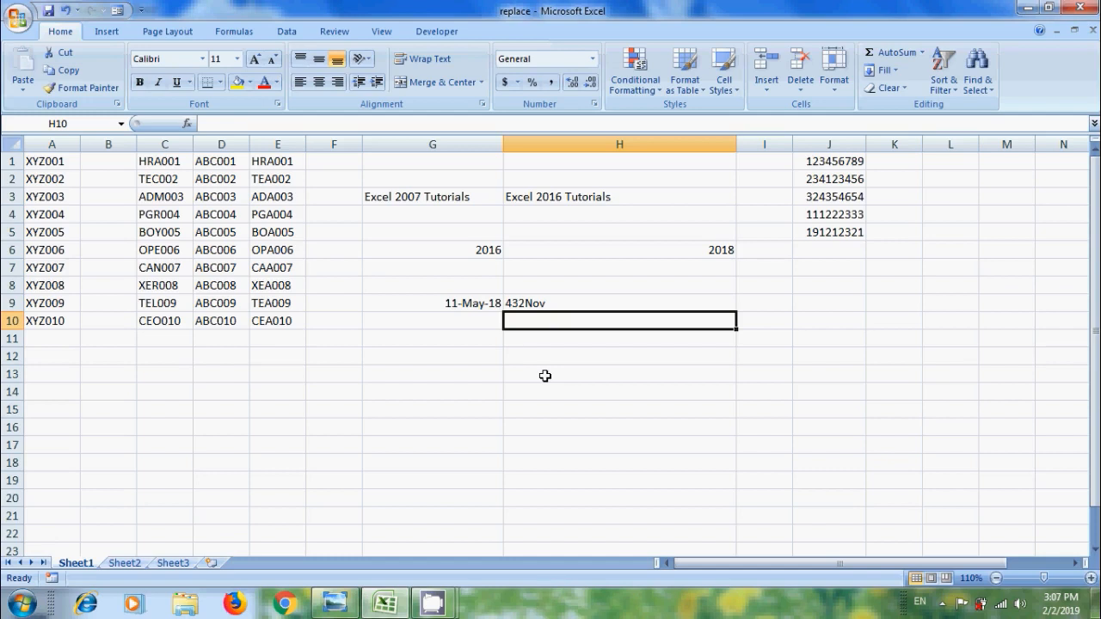
Step: Enter =REPLACE(TEXT(G9,"dd-mmm-yyyy"),4,3,"Nov") in H10 to replace the month in the text version of the G9 date
type("=repl")
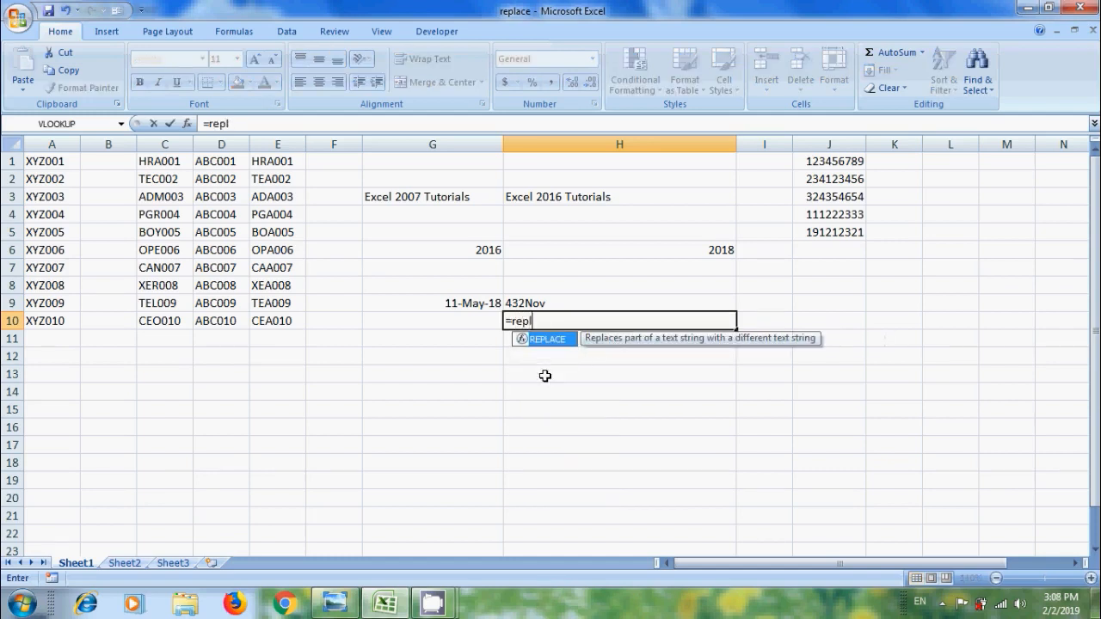
type("ace")
key("Tab")
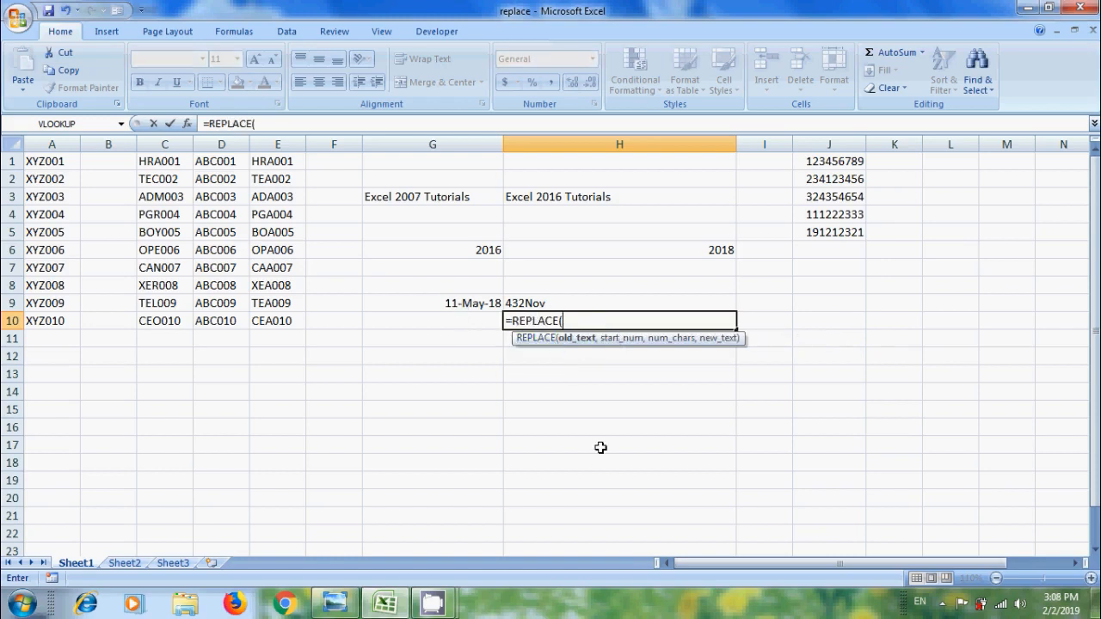
type("text")
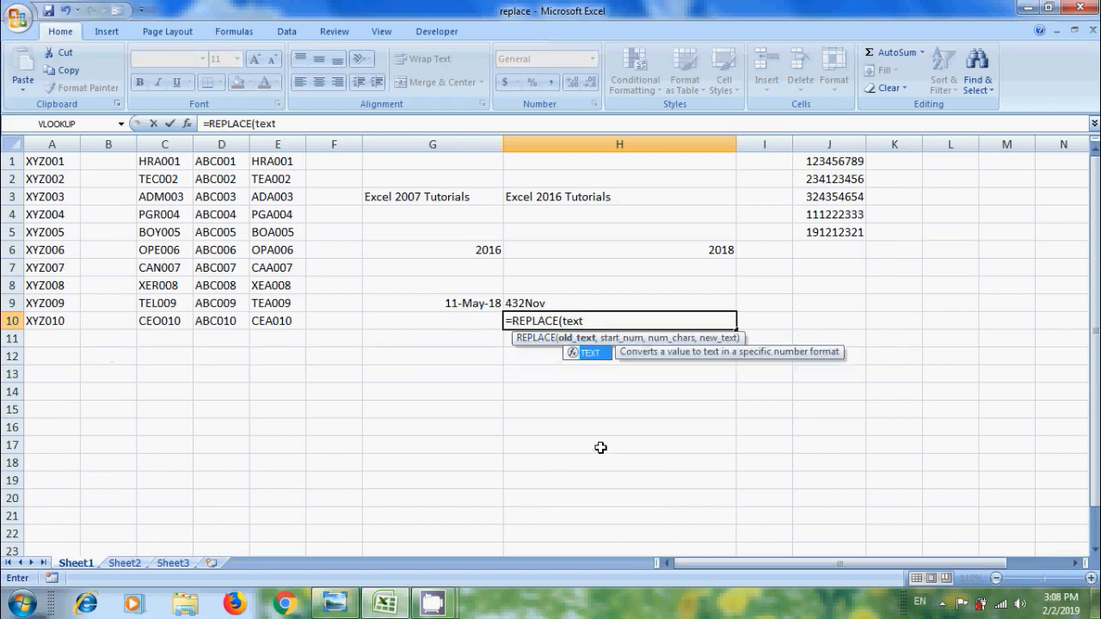
key("Tab")
left_click(457, 302)
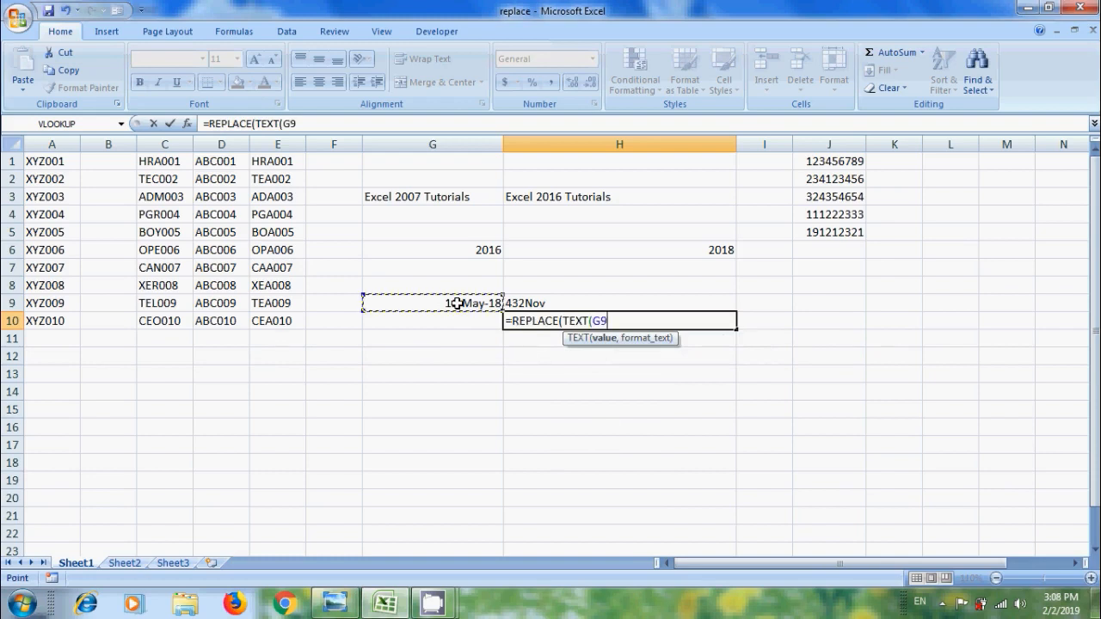
type(",")
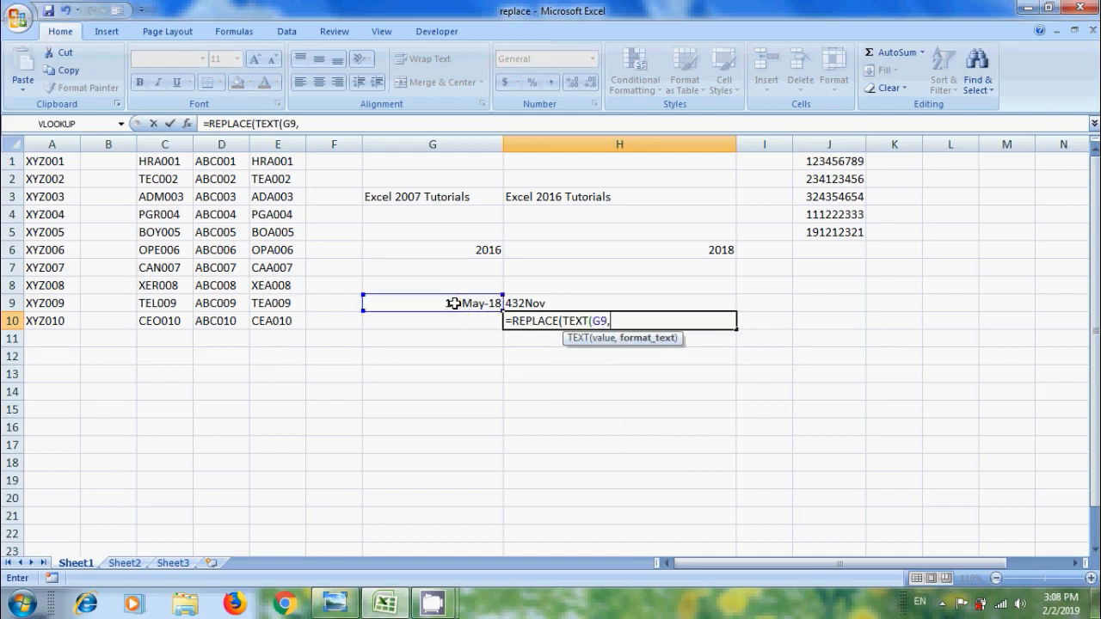
type("\"dd-mmm-yyyy\")")
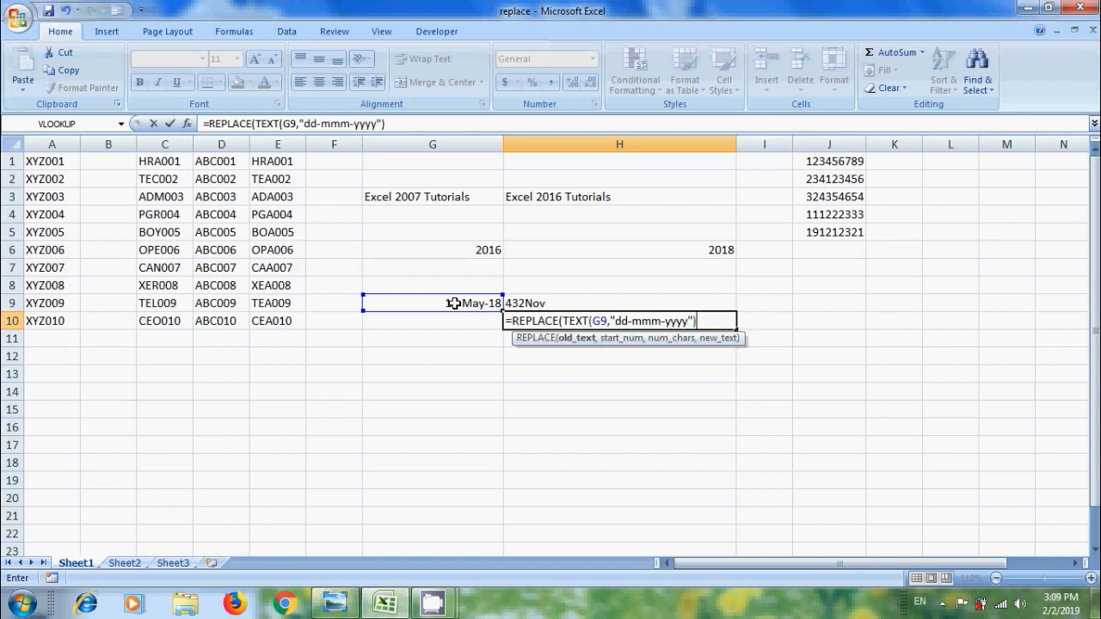
type(",4,")
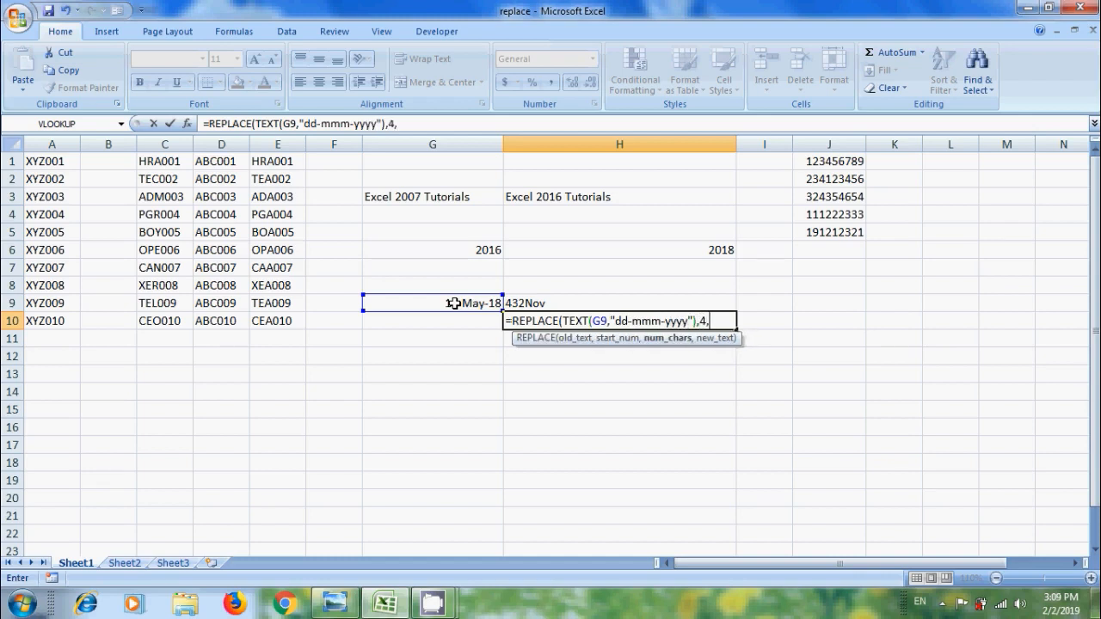
type("3,\"No")
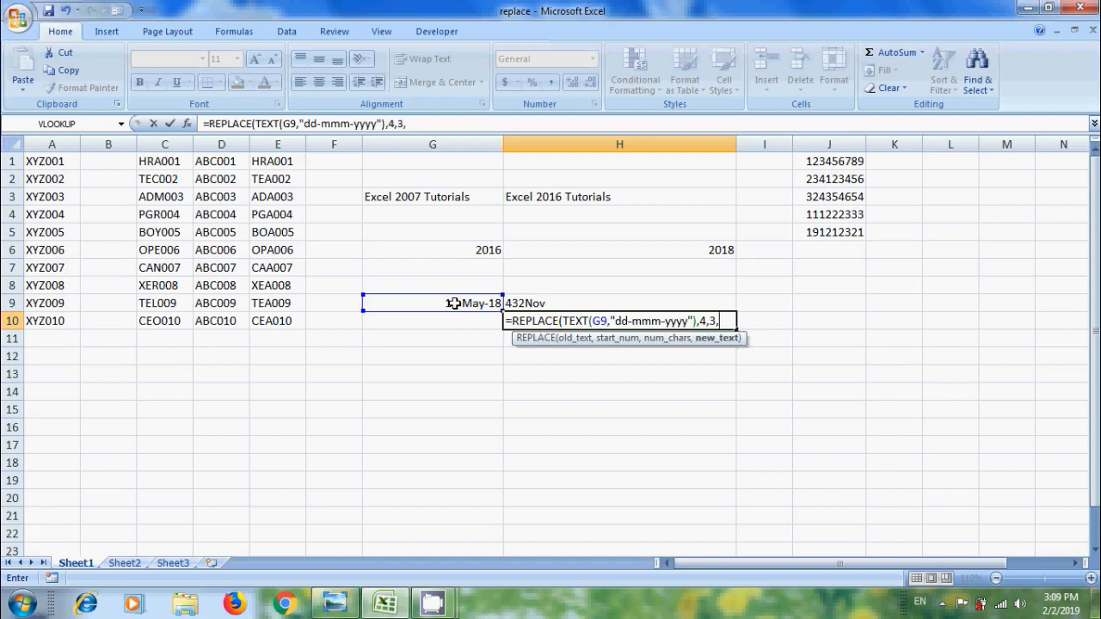
type("v\")")
key("Return")
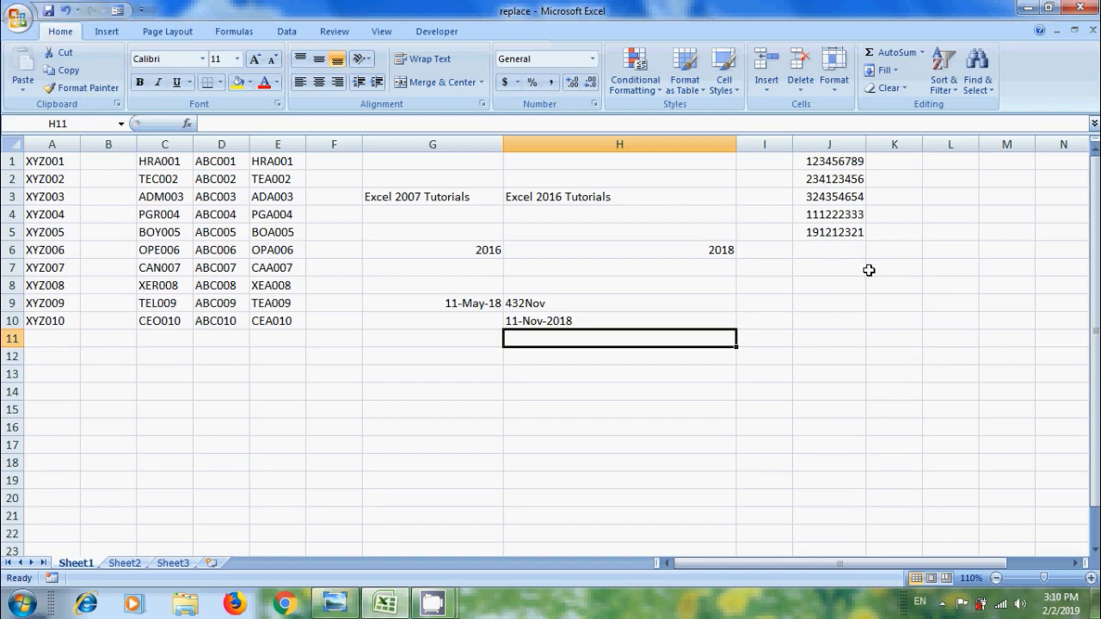
Step: Enter =REPLACE(J1,4,0,"-") in K1 to insert a hyphen after the third digit of the J1 number
left_click(897, 158)
type("=r")
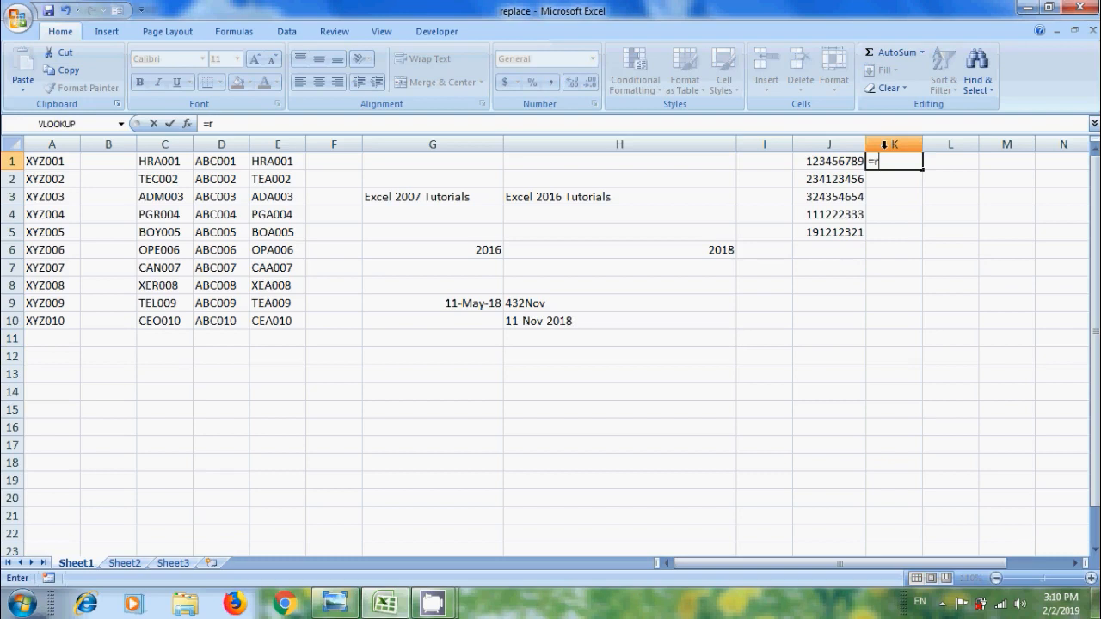
type("eplace")
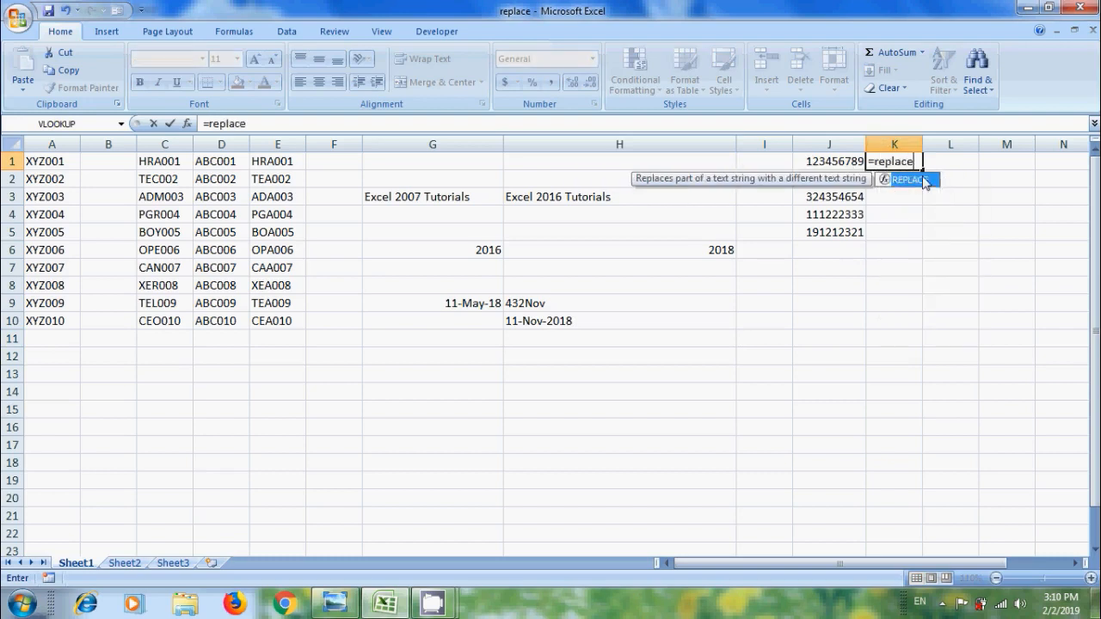
double_click(919, 180)
left_click(842, 165)
type(",")
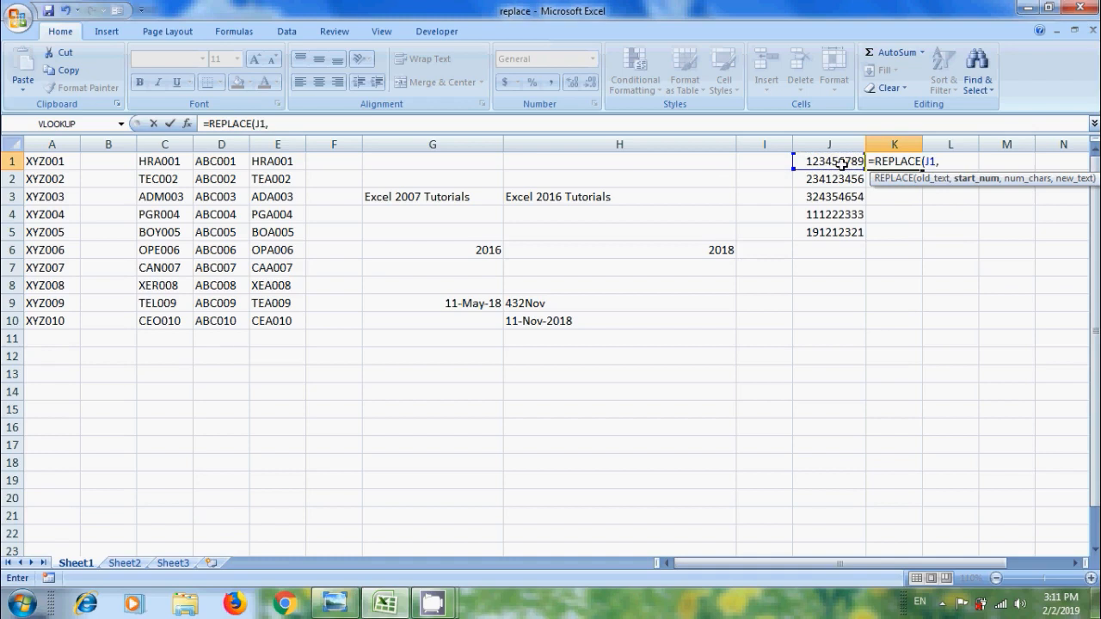
type("4,")
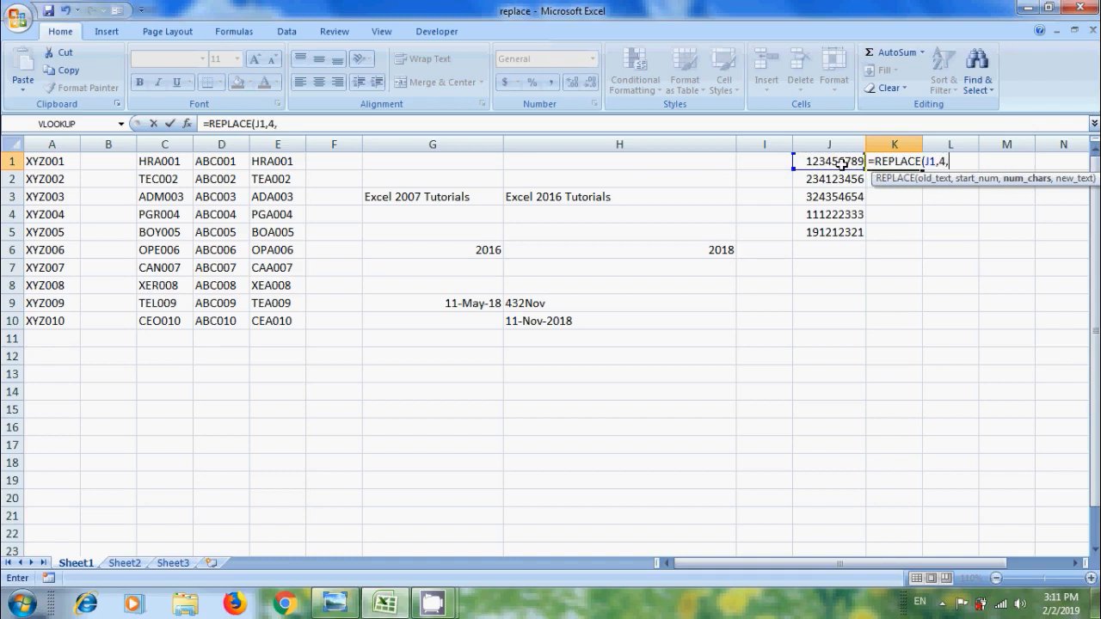
type("0,")
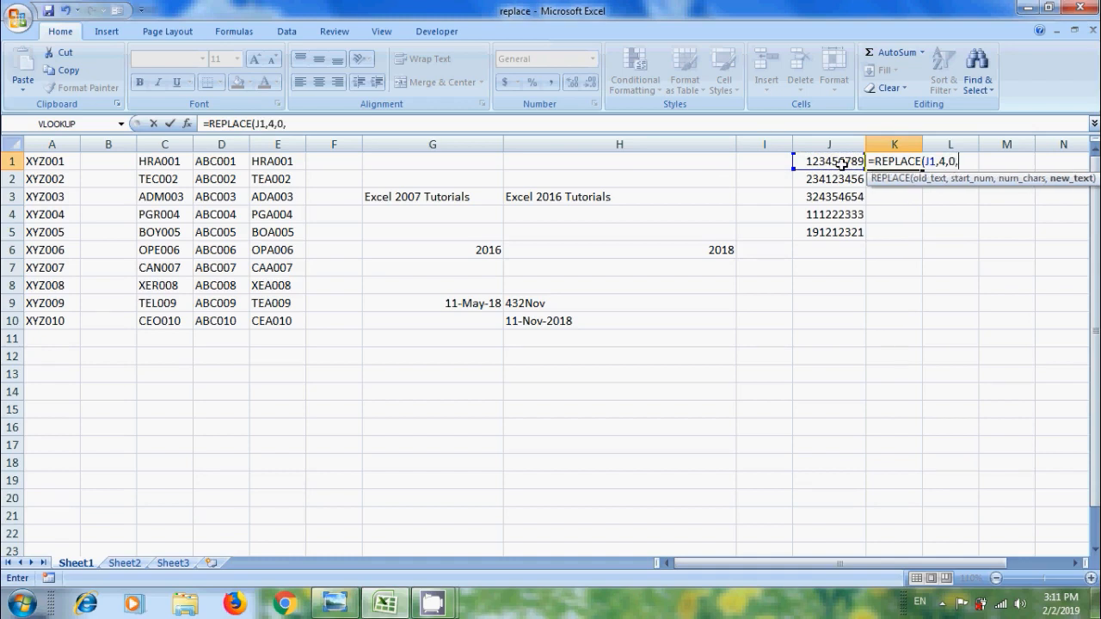
type("\"-\")")
key("Return")
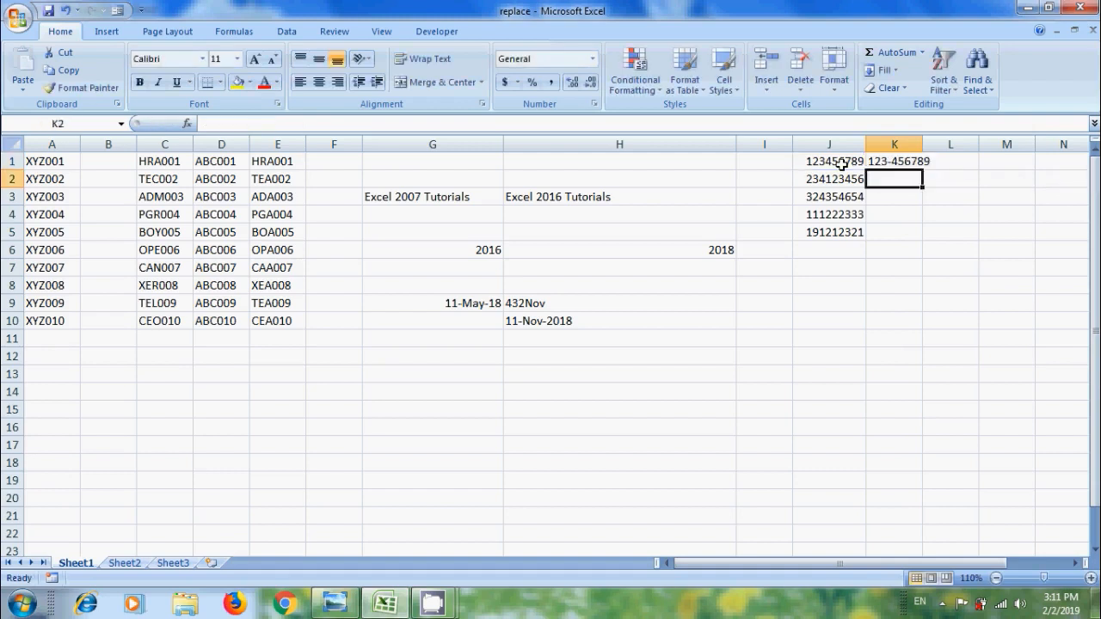
Step: Fill the K1 formula down to K5 and widen column K to fit the hyphenated numbers
left_click(914, 164)
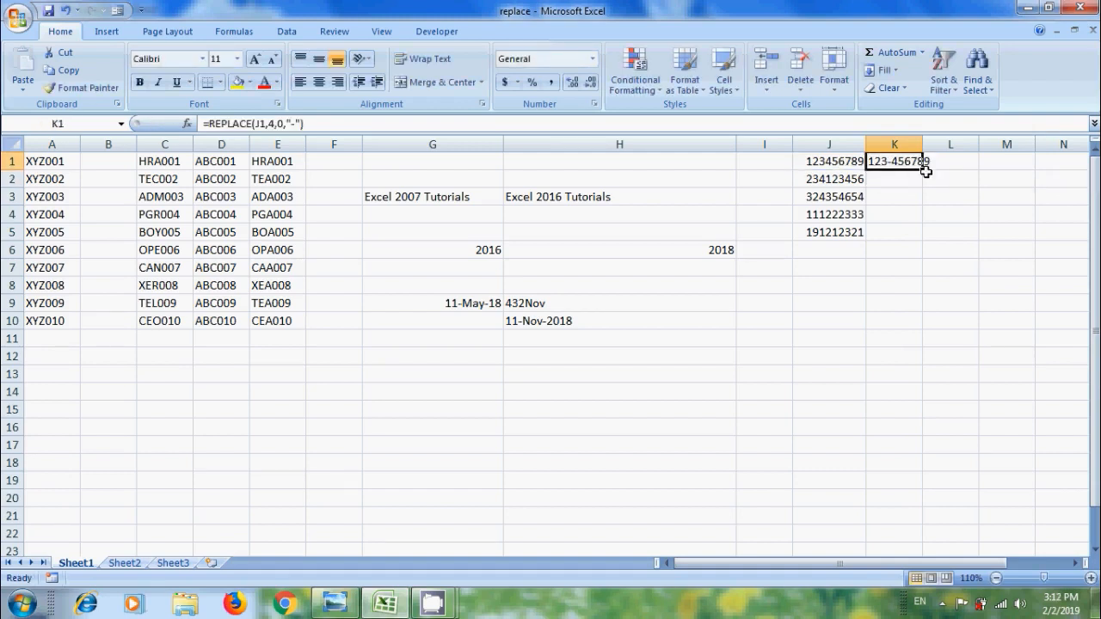
left_click_drag(922, 169, 926, 237)
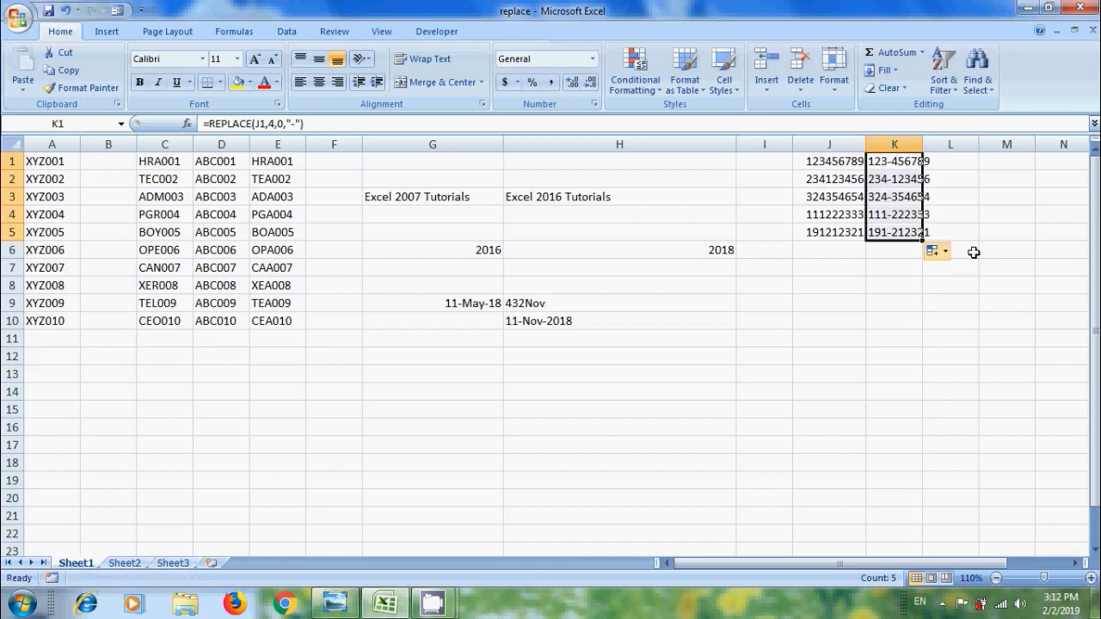
left_click_drag(923, 145, 940, 148)
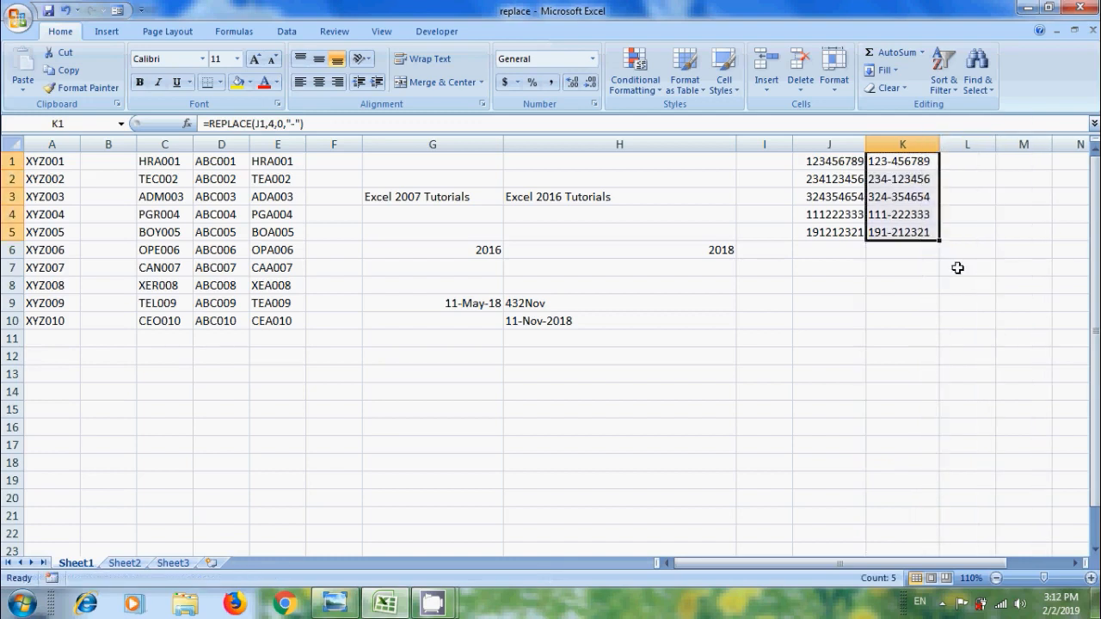
Step: Enter =REPLACE(REPLACE(J1,4,0,"-"),8,0,"-") in L1 to insert hyphens after the third and sixth digits of the J1 number
left_click(972, 162)
type("=re")
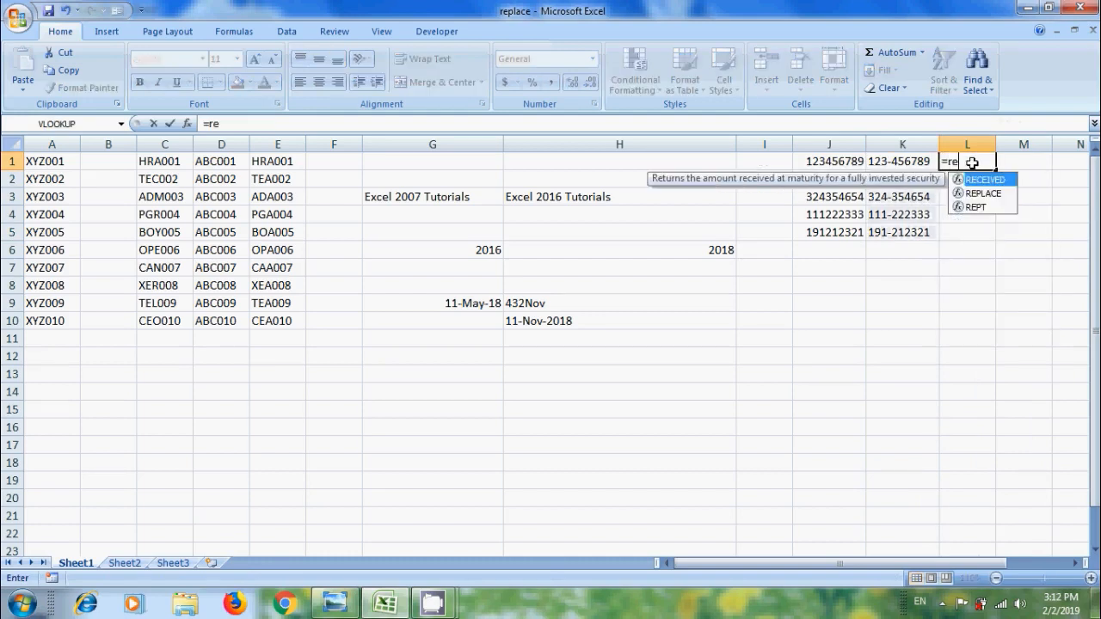
type("place")
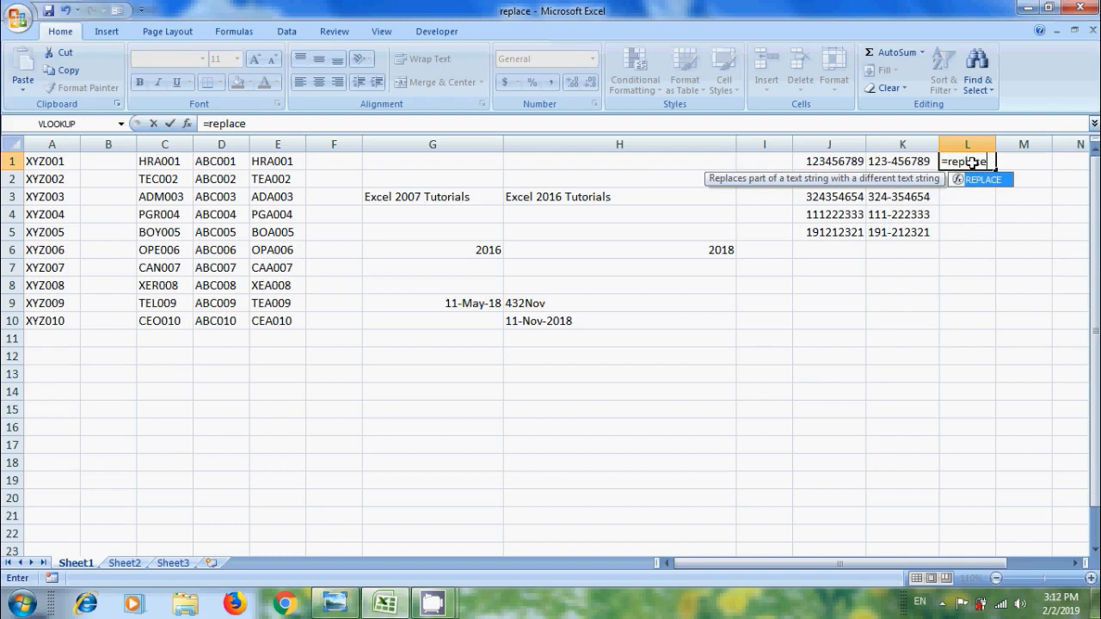
type("(re")
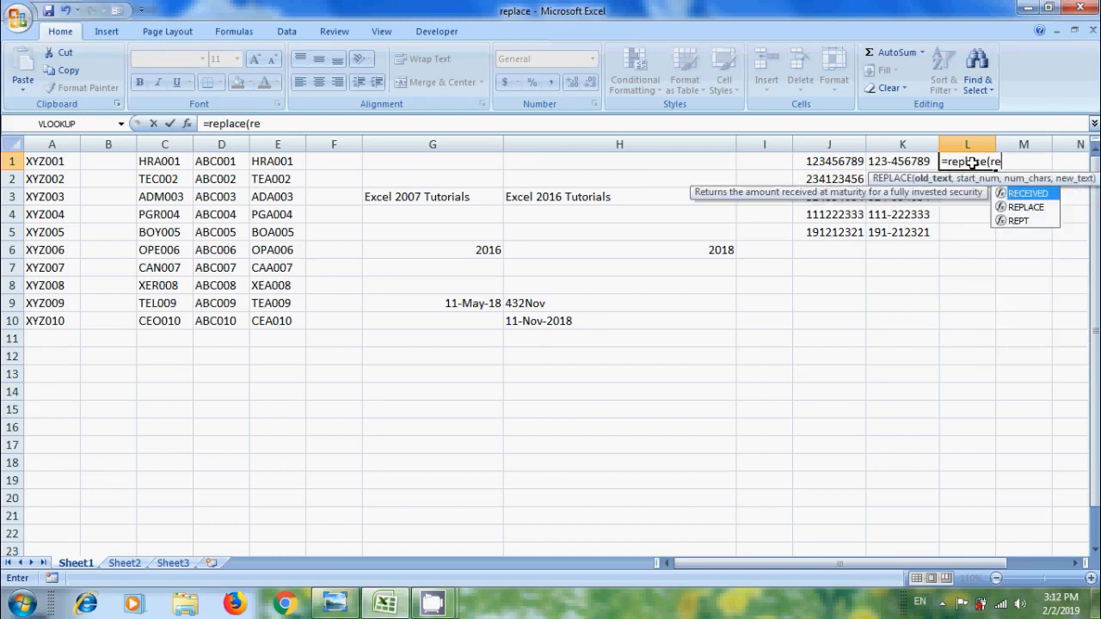
type("place")
key("Tab")
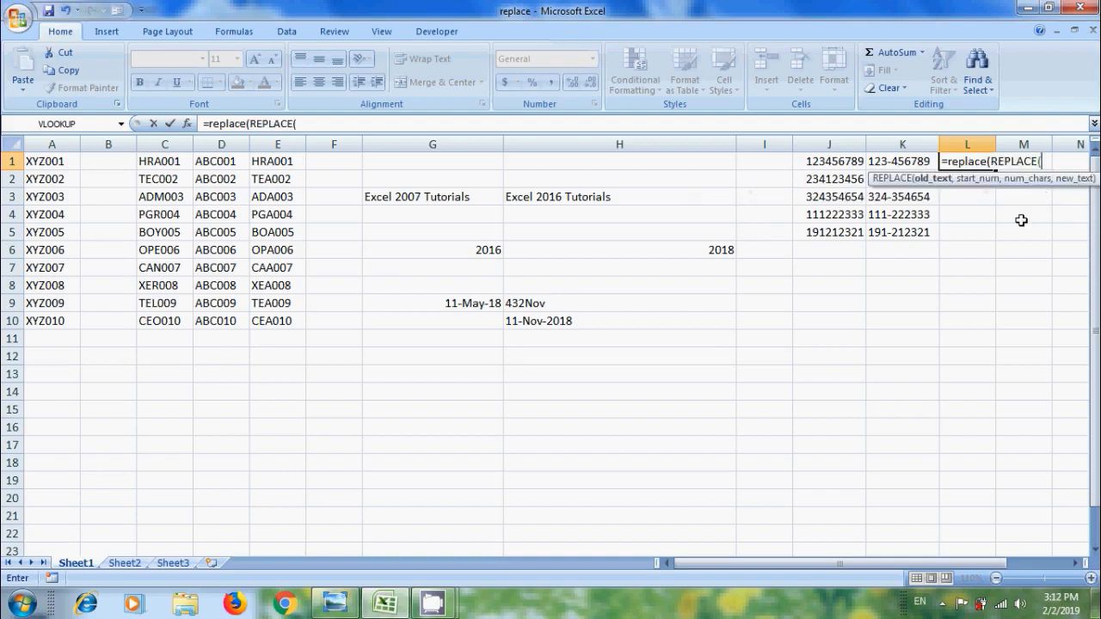
left_click(847, 156)
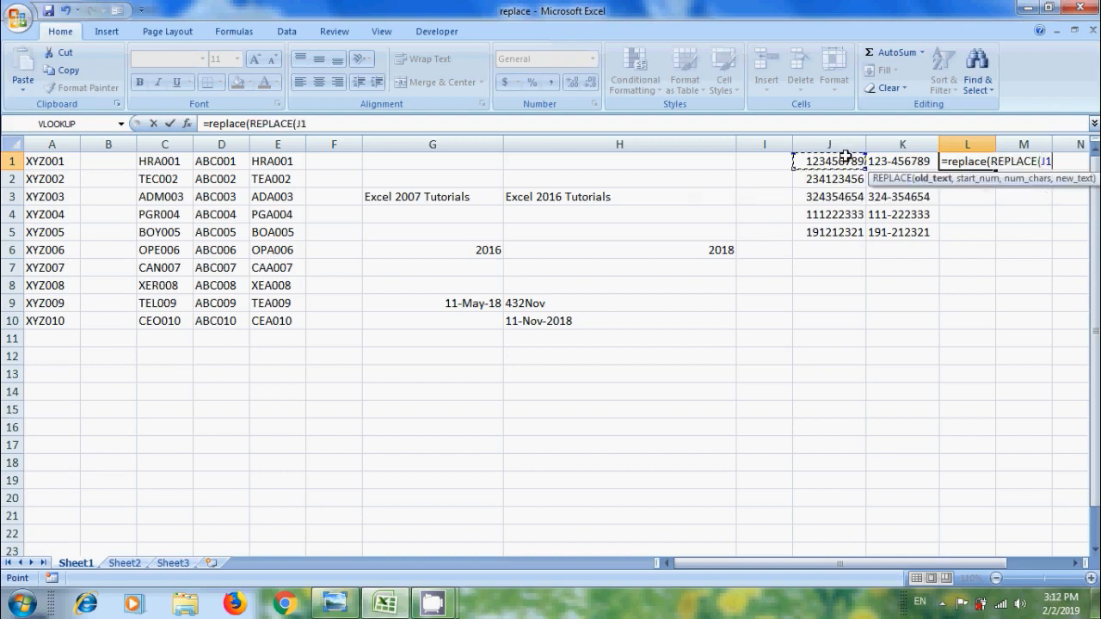
type(",4,0,")
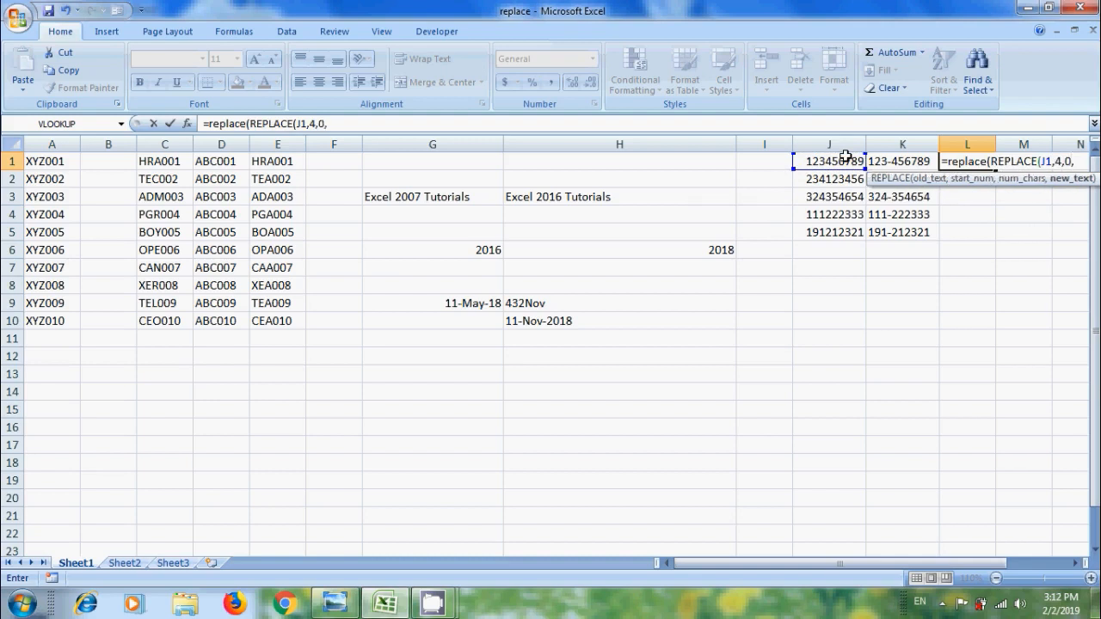
type("\"-\"),")
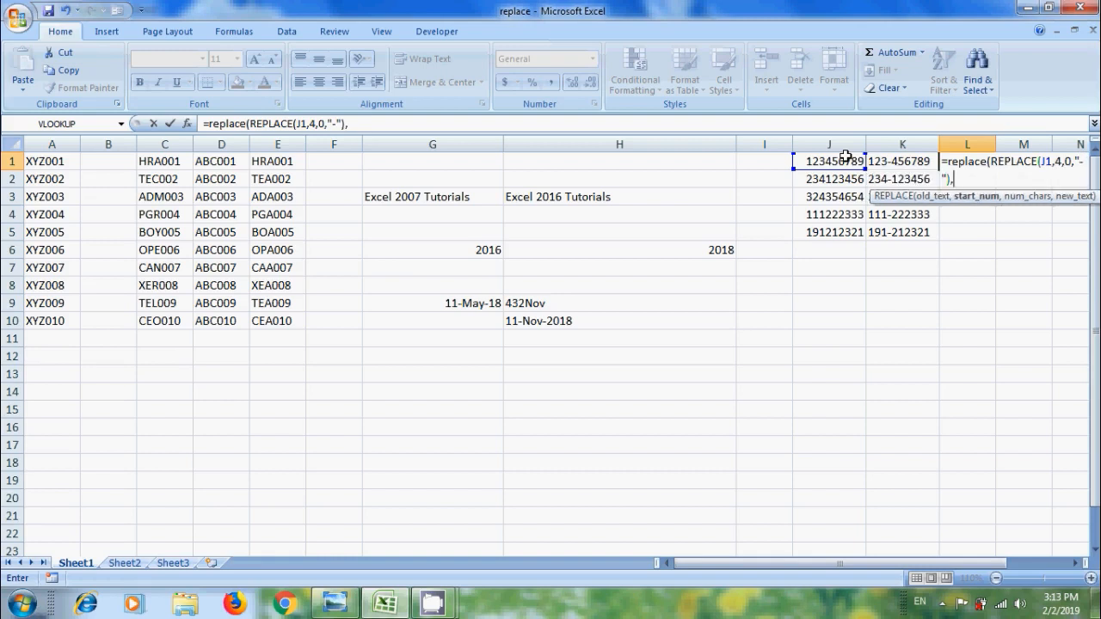
type("8,0")
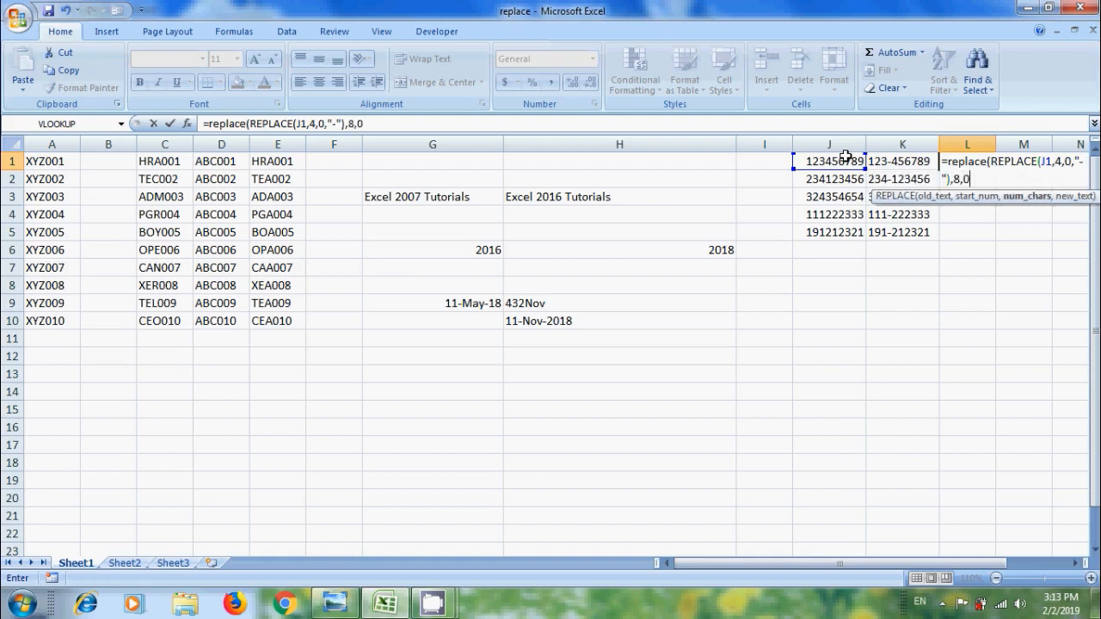
type(",\"-\"")
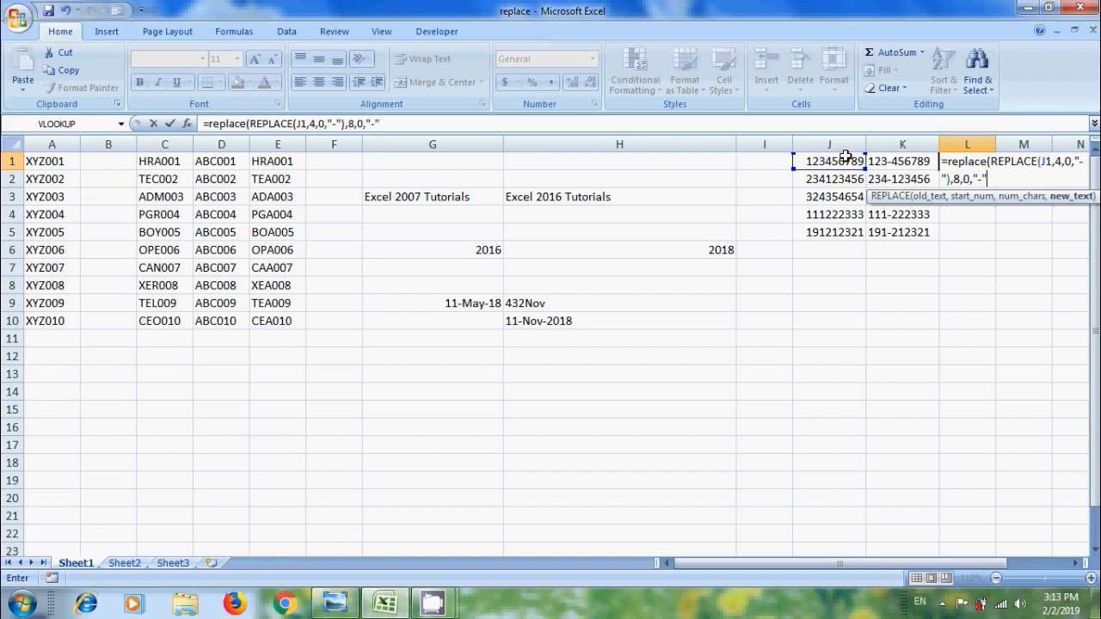
type(")")
key("Return")
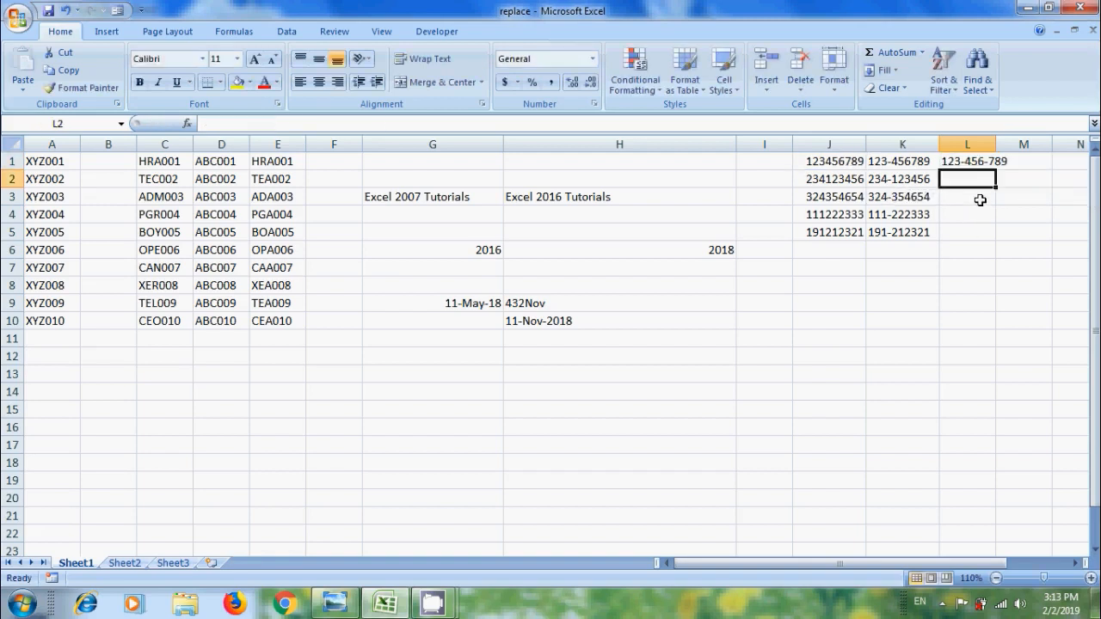
Step: Fill the nested REPLACE formula from L1 down to L5 and widen column L to fit the hyphenated numbers
left_click(986, 163)
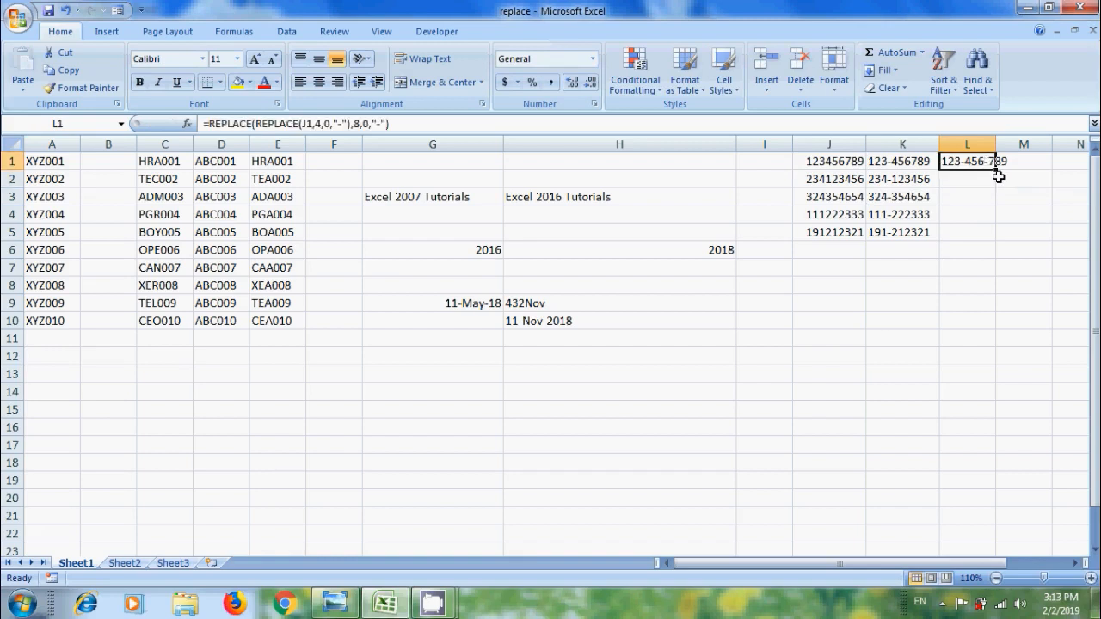
left_click_drag(995, 172, 995, 241)
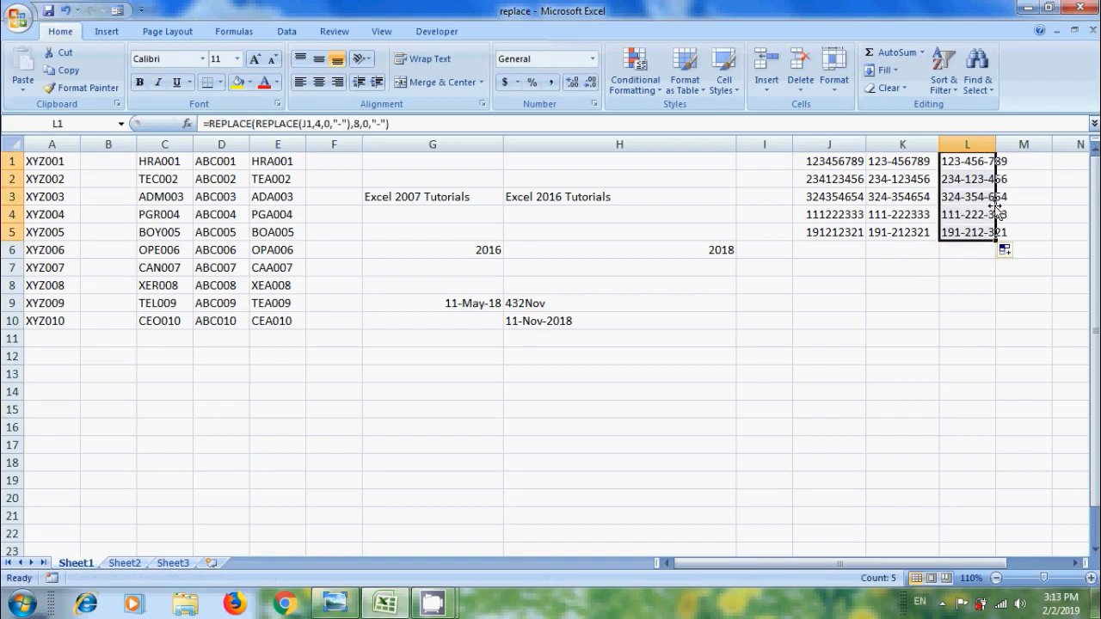
left_click_drag(996, 145, 1014, 146)
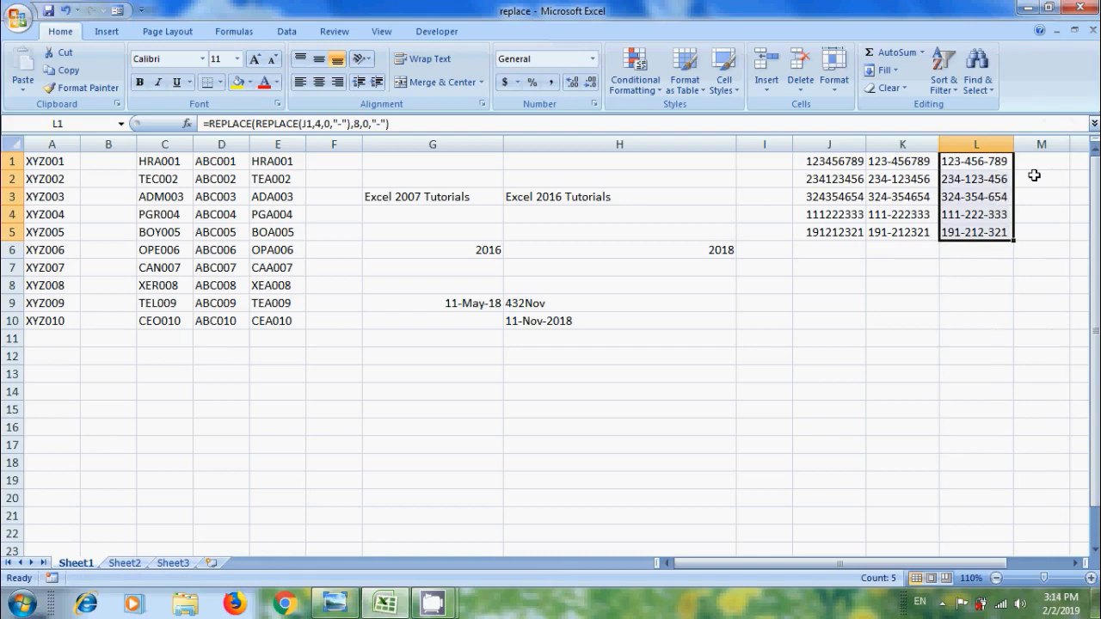
Step: Switch to Windows Photo Viewer to show the REPLACE Function title image
left_click(335, 603)
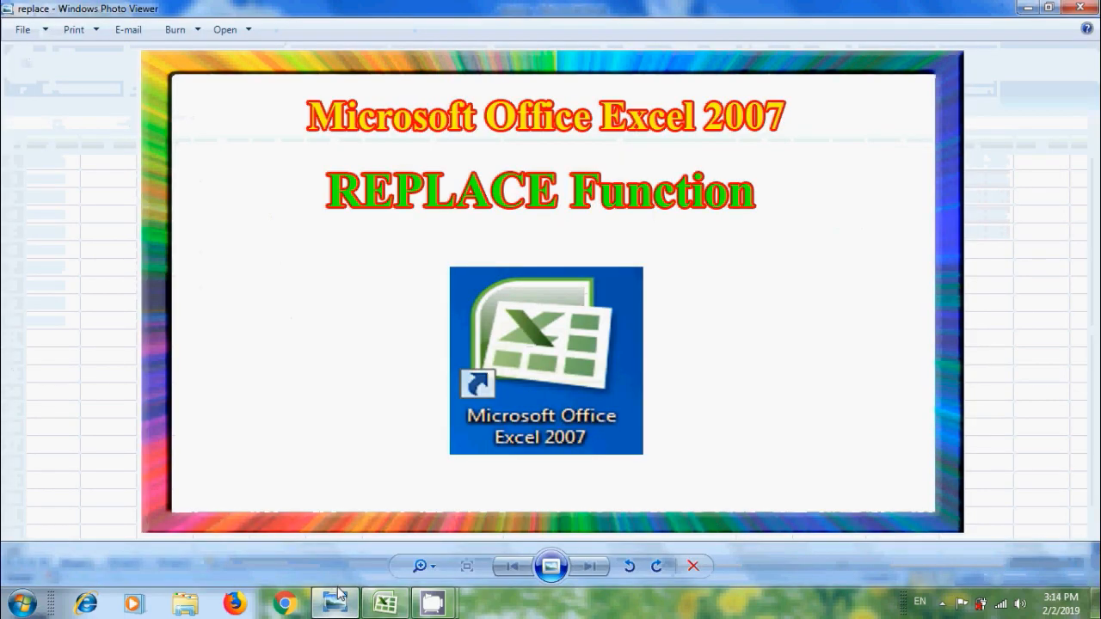